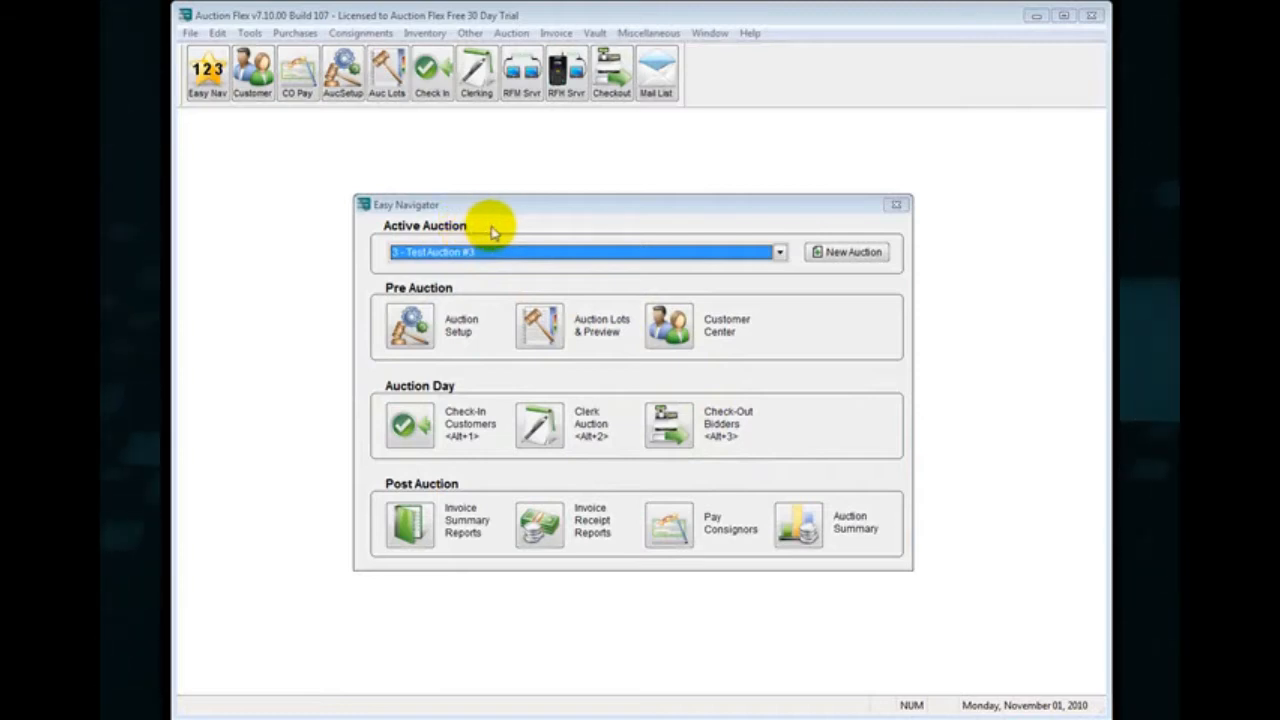
Switch the active auction to Test Auction #2 and create a new auction, accepting the confirmation.
{"action": "left_click", "coordinate": [779, 251]}
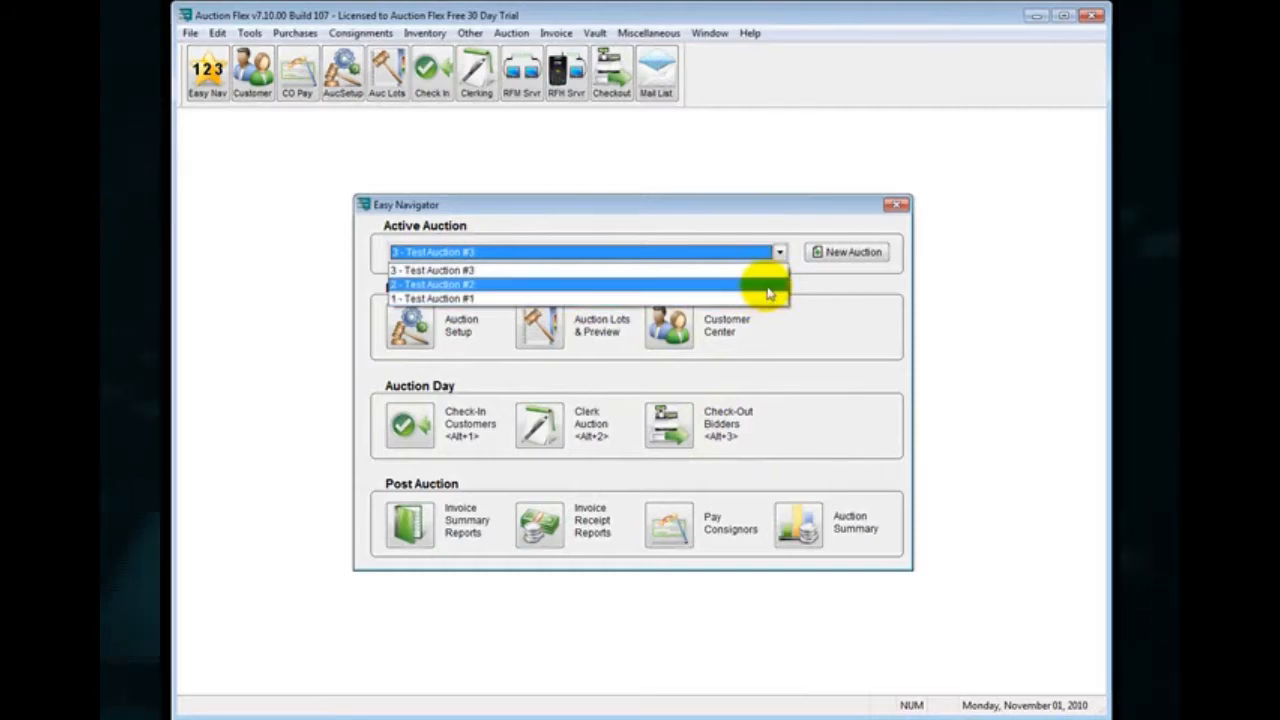
{"action": "left_click", "coordinate": [768, 287]}
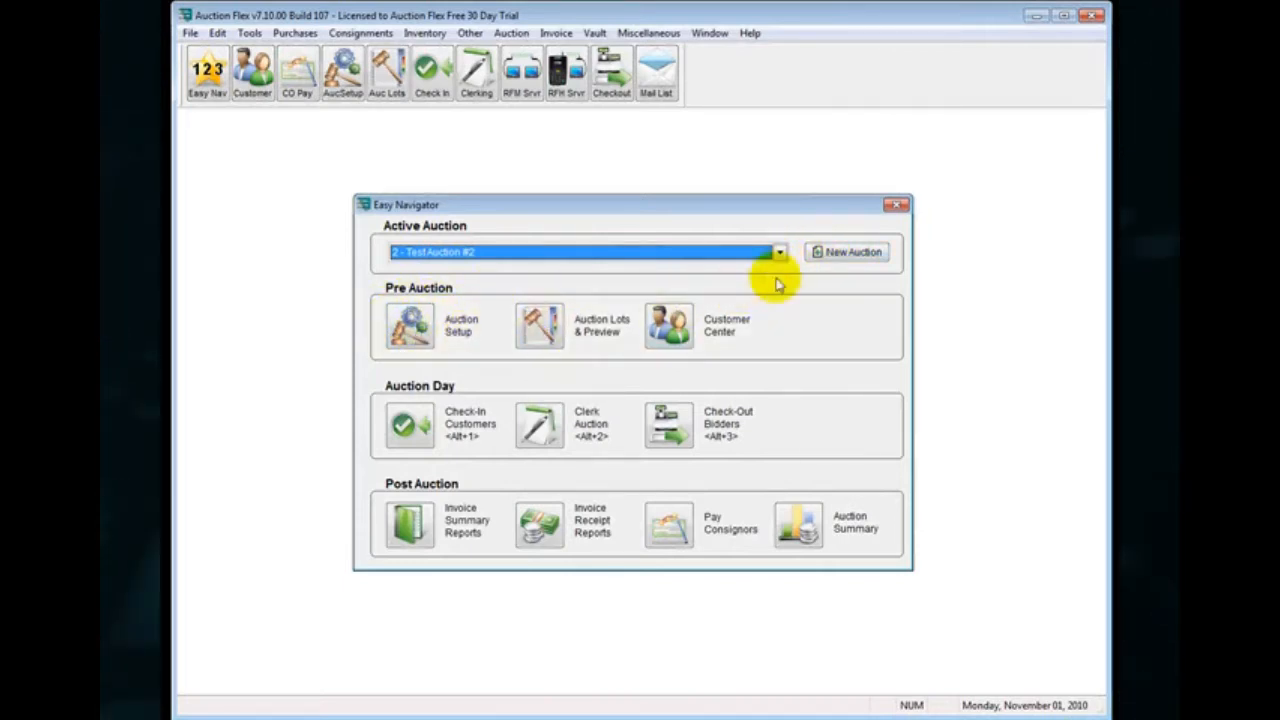
{"action": "left_click", "coordinate": [840, 256]}
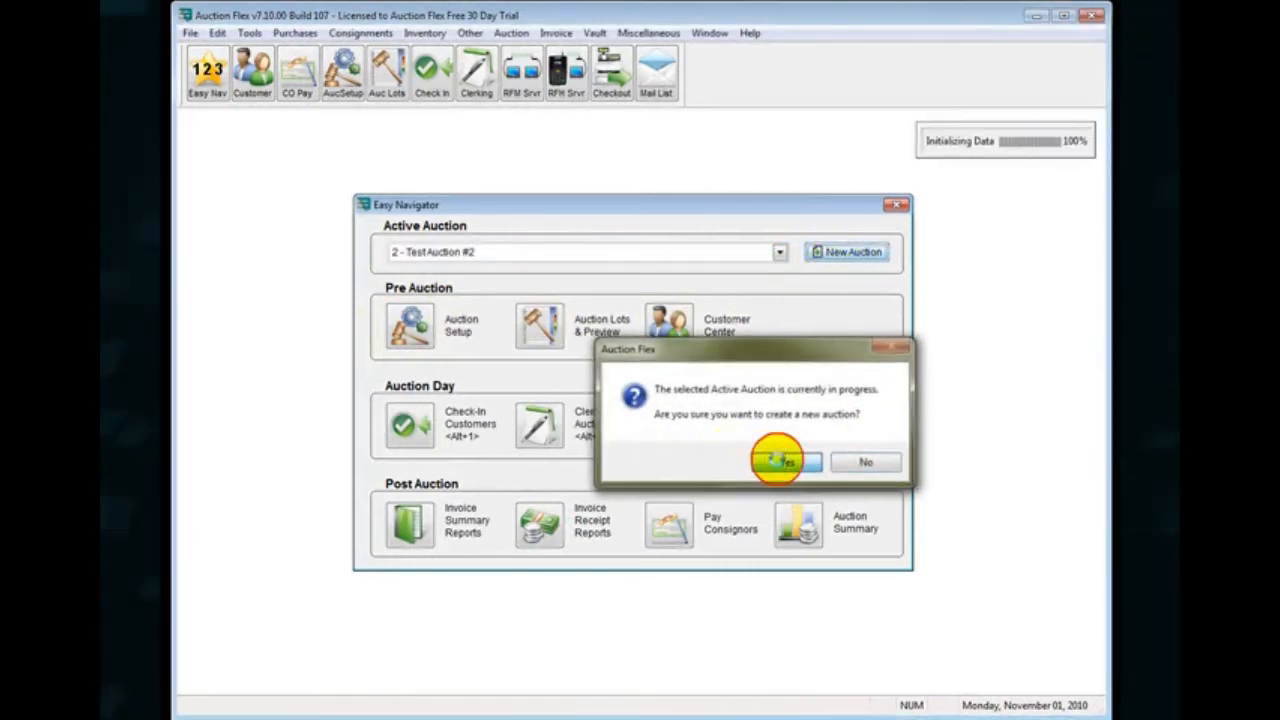
{"action": "left_click", "coordinate": [775, 461]}
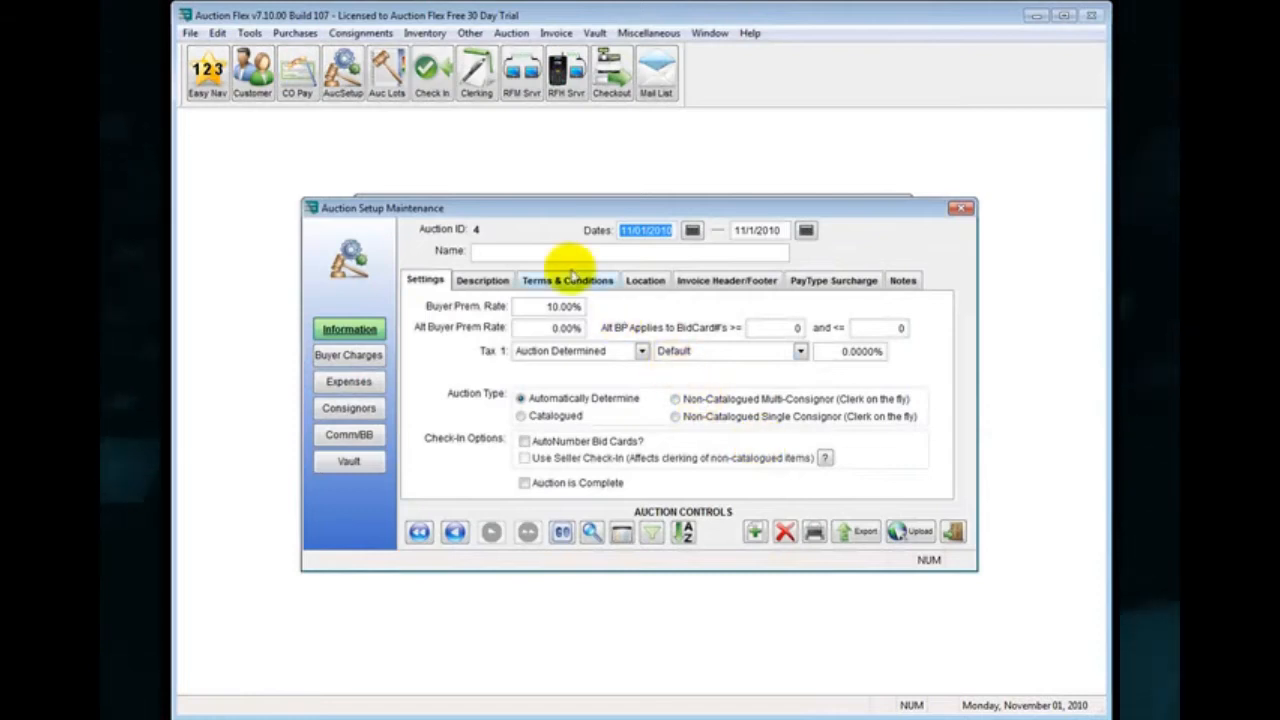
Name the new auction Test Auction #3 and set its buyer premium rate to 12% and Tax 1 rate to 6.5%.
{"action": "left_click", "coordinate": [557, 254]}
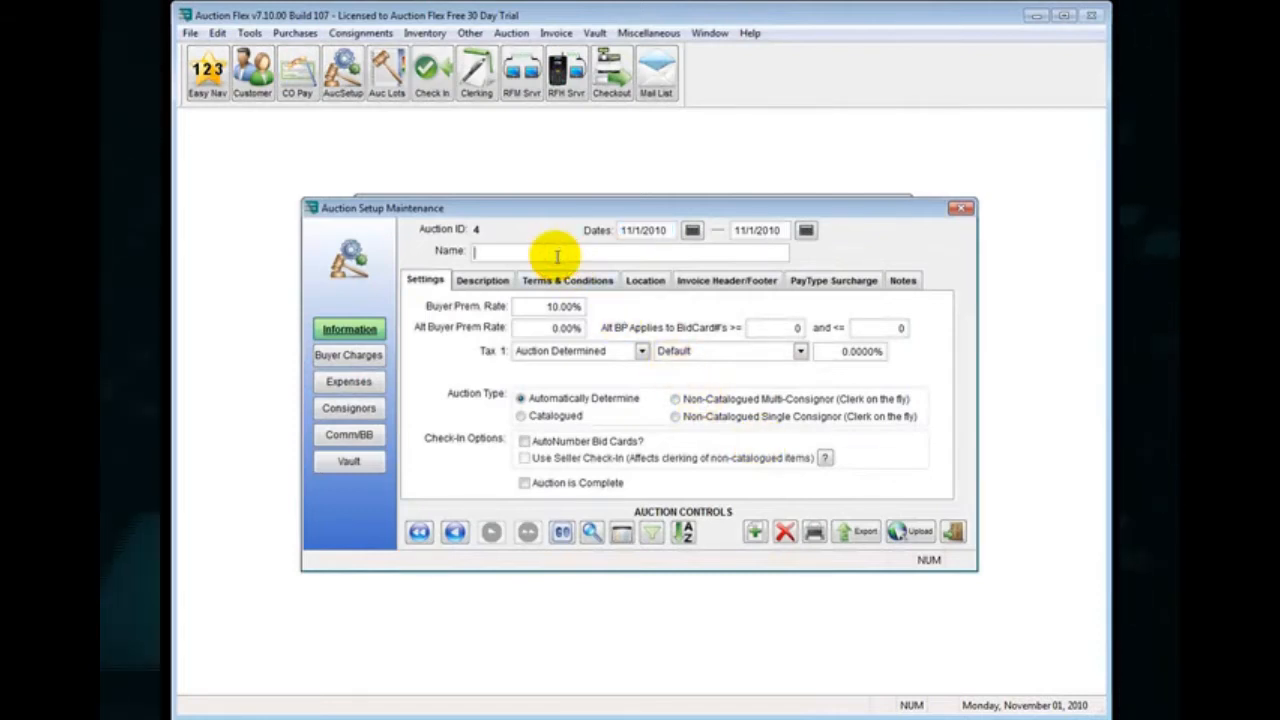
{"action": "type", "text": "Tes"}
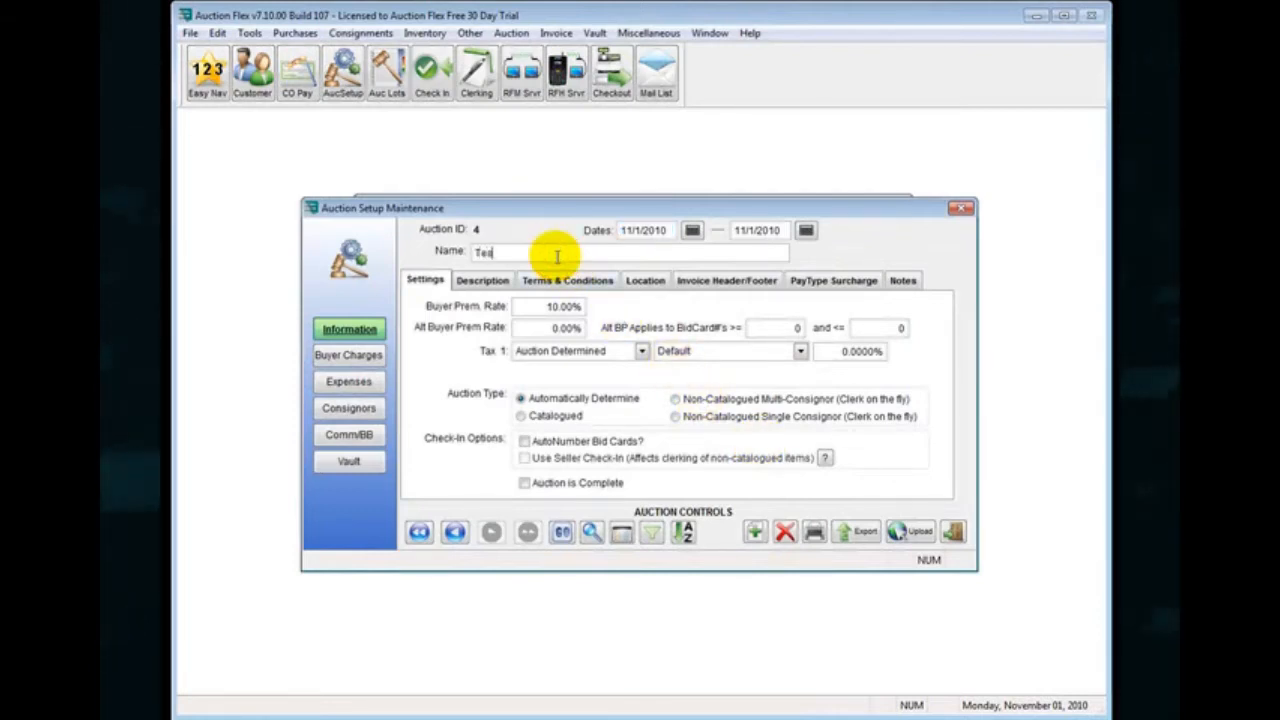
{"action": "type", "text": "t Auction #3"}
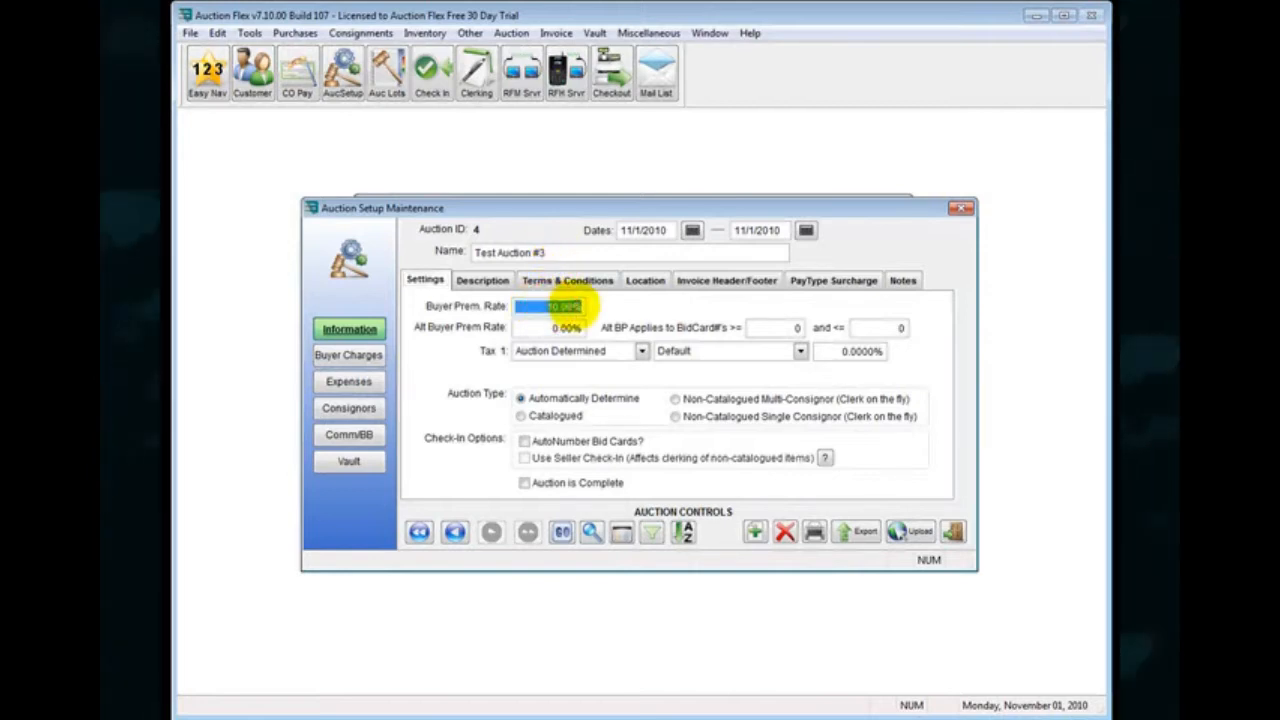
{"action": "type", "text": "1"}
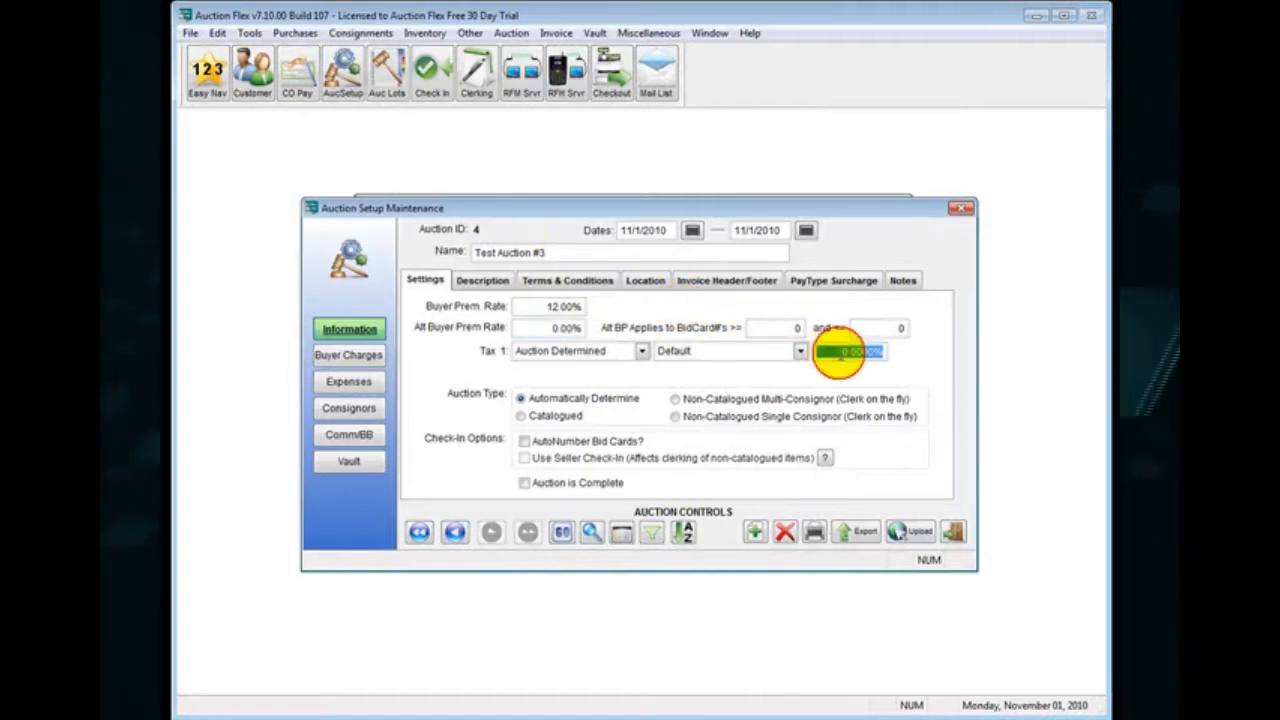
{"action": "type", "text": ".5"}
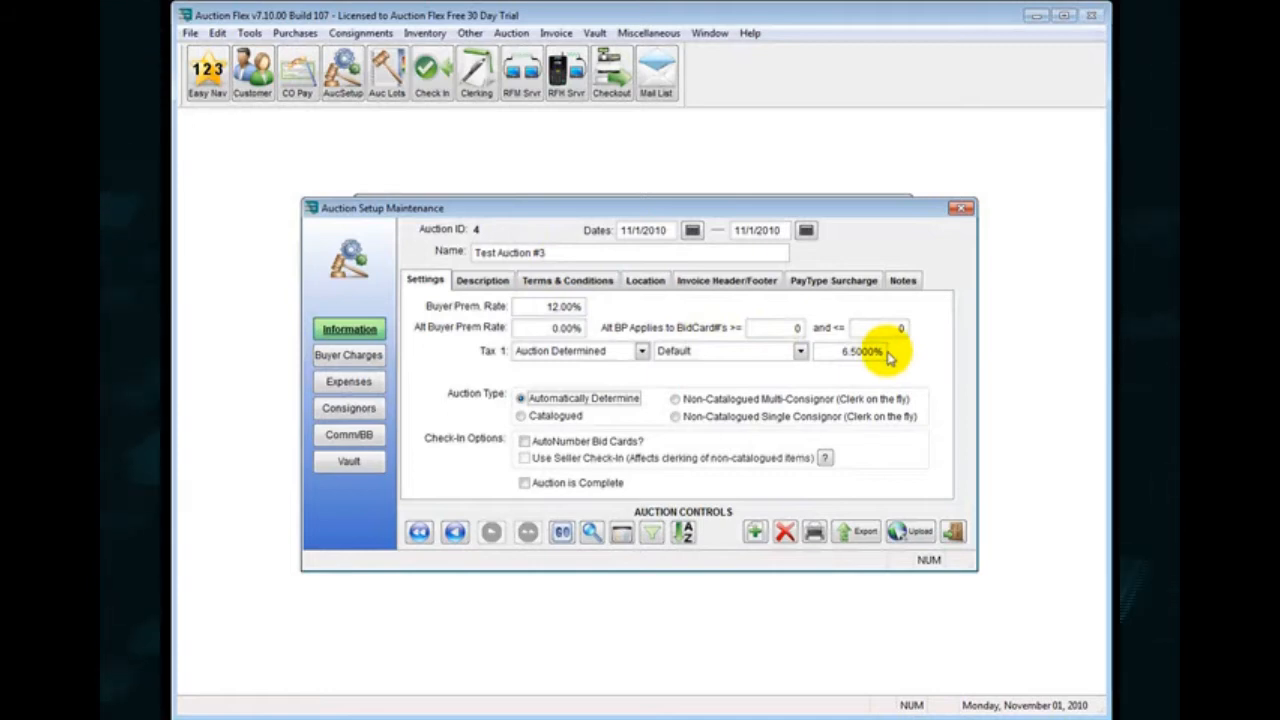
Try other auction types before settling on Automatically Determine, and enable automatic numbering of bid cards.
{"action": "left_click", "coordinate": [676, 399]}
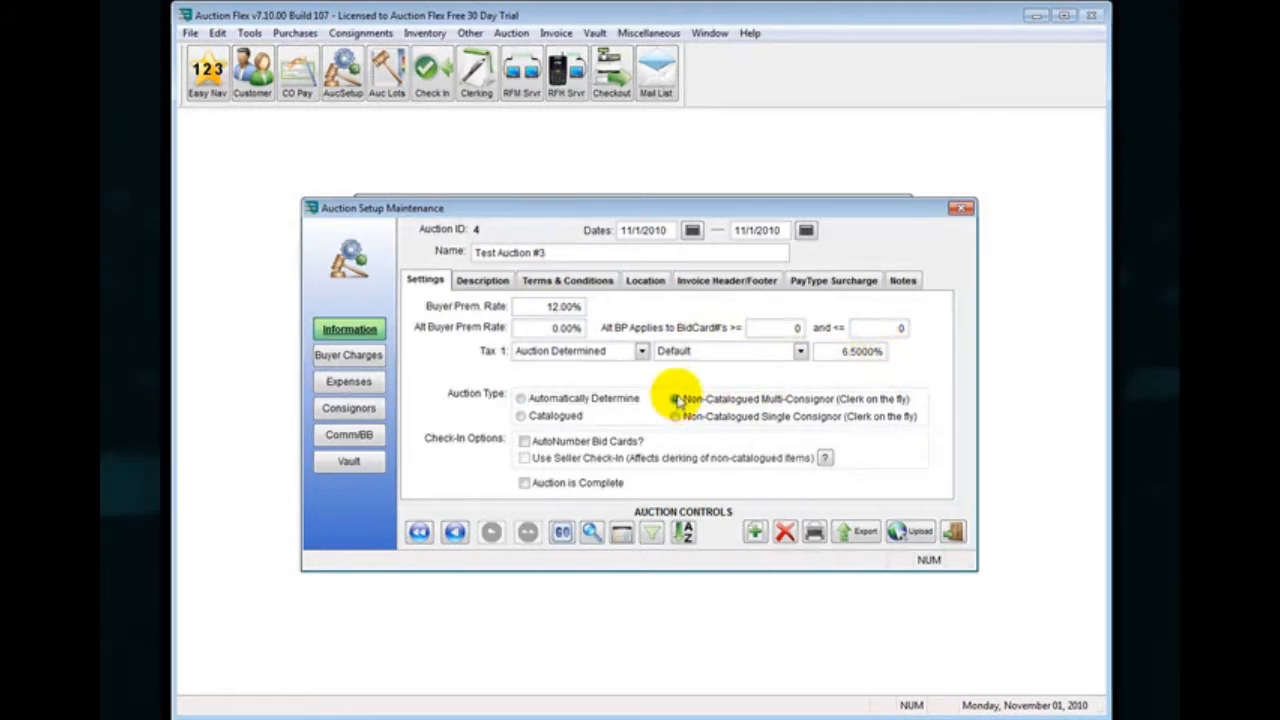
{"action": "left_click", "coordinate": [520, 416]}
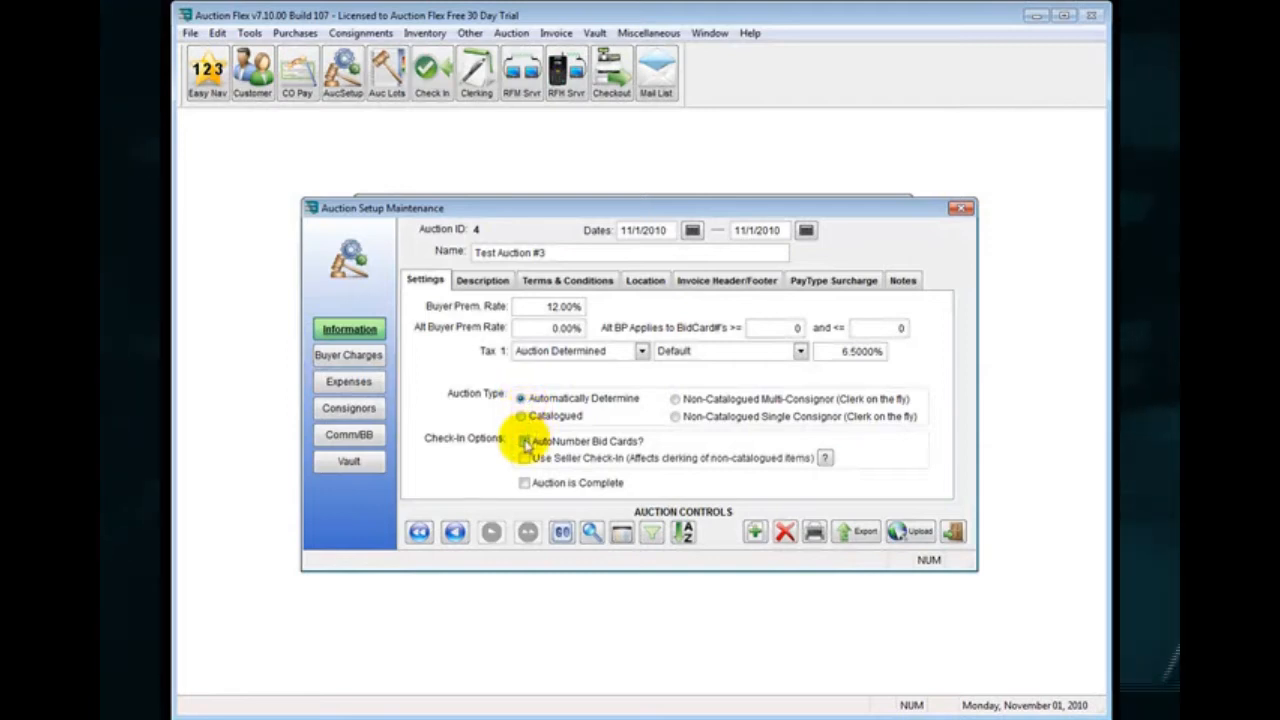
{"action": "left_click", "coordinate": [525, 442]}
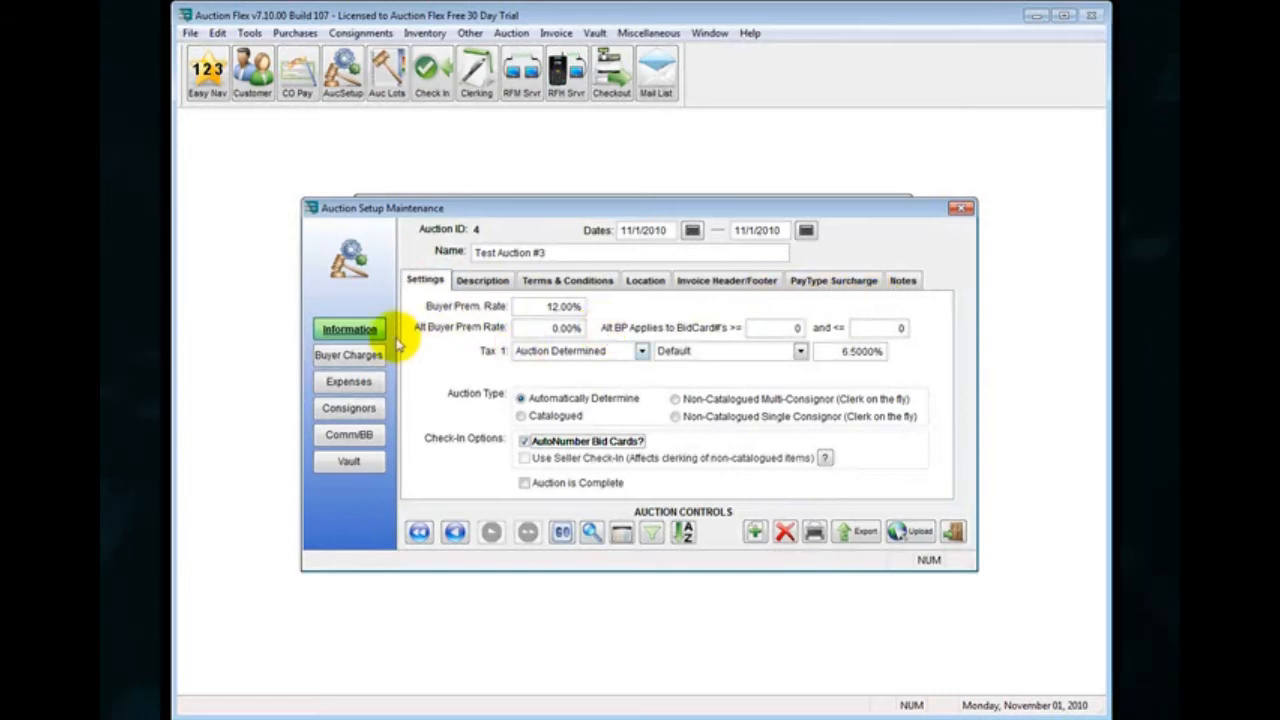
Set the auction's commission structure to Flat at 20 percent and close the auction setup.
{"action": "left_click", "coordinate": [364, 439]}
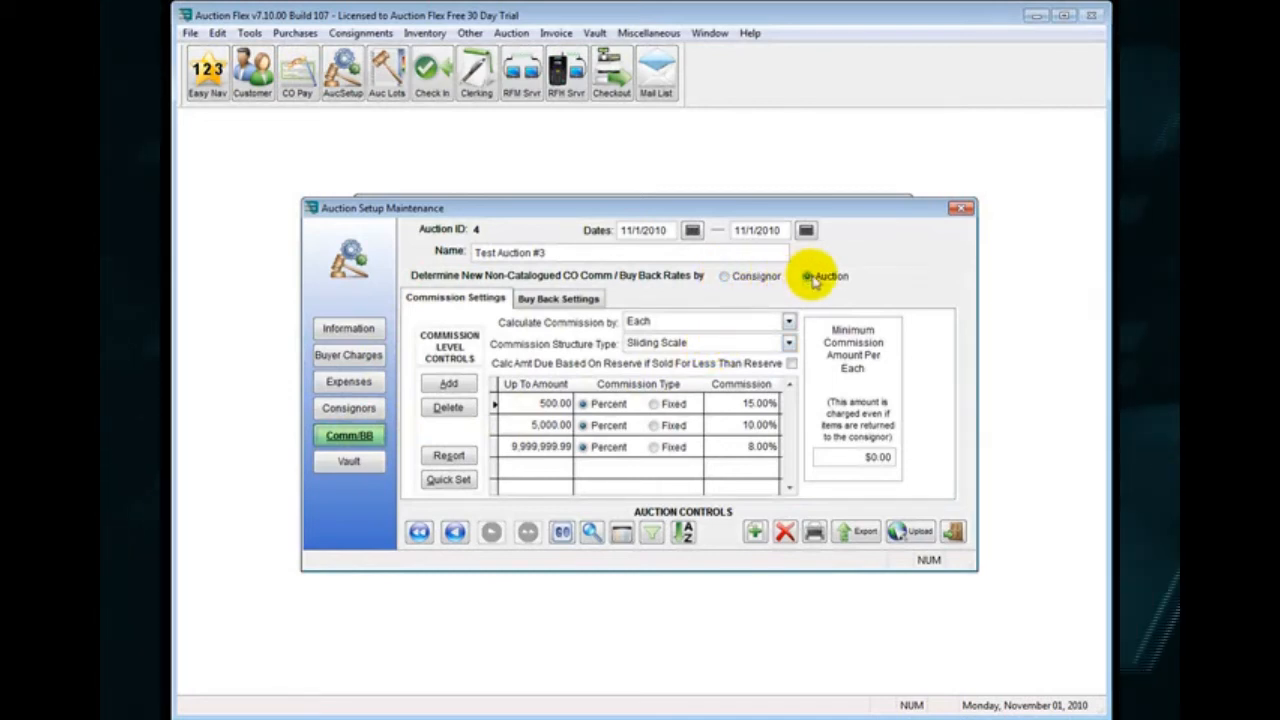
{"action": "left_click", "coordinate": [790, 344]}
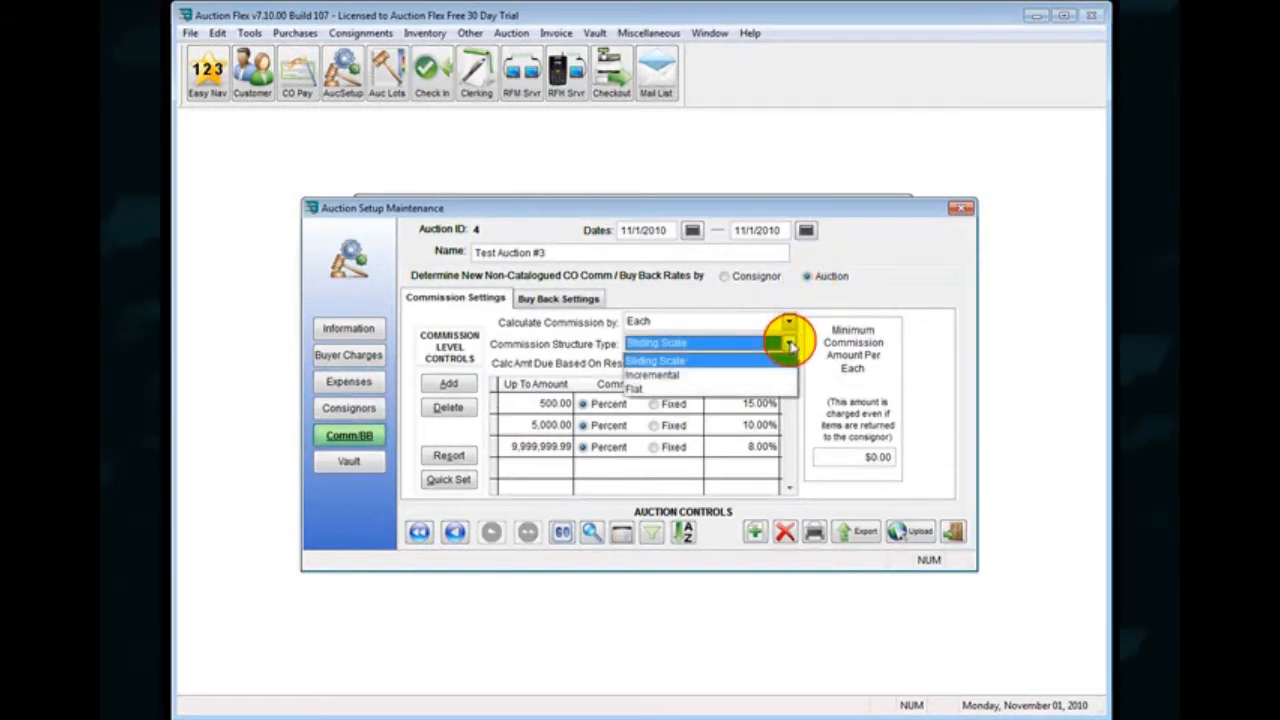
{"action": "left_click", "coordinate": [733, 389]}
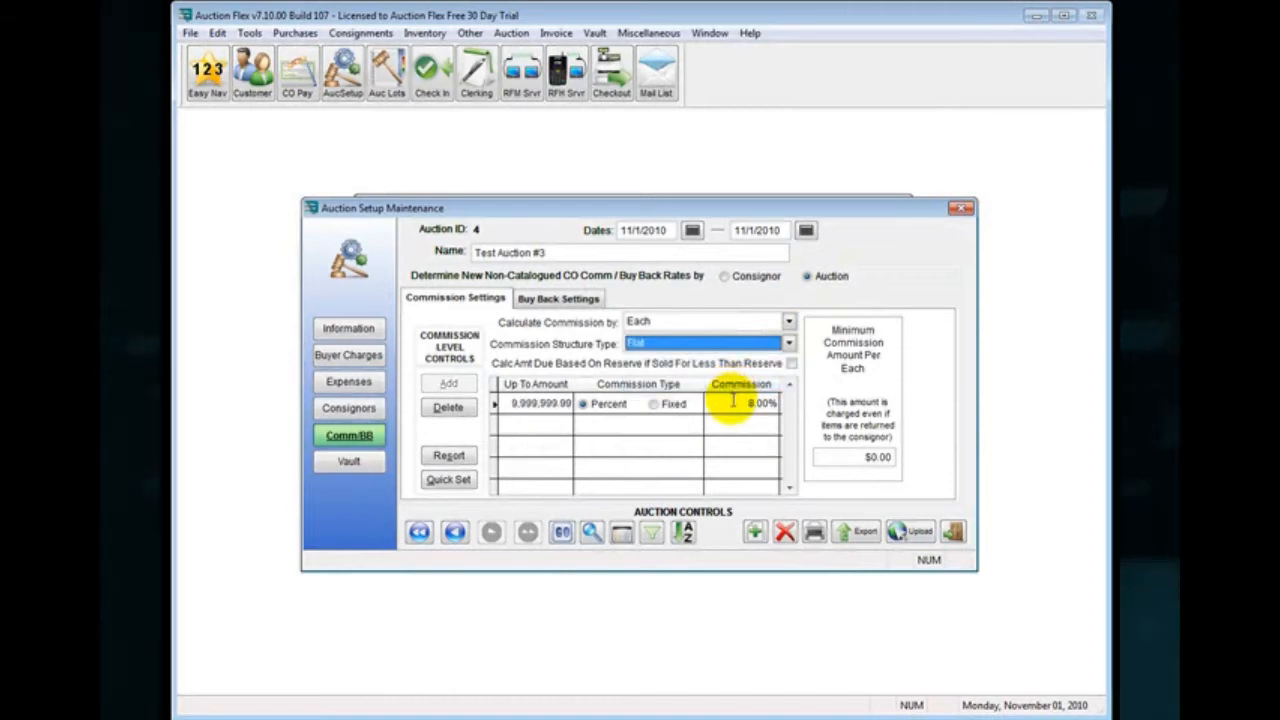
{"action": "left_click", "coordinate": [740, 403]}
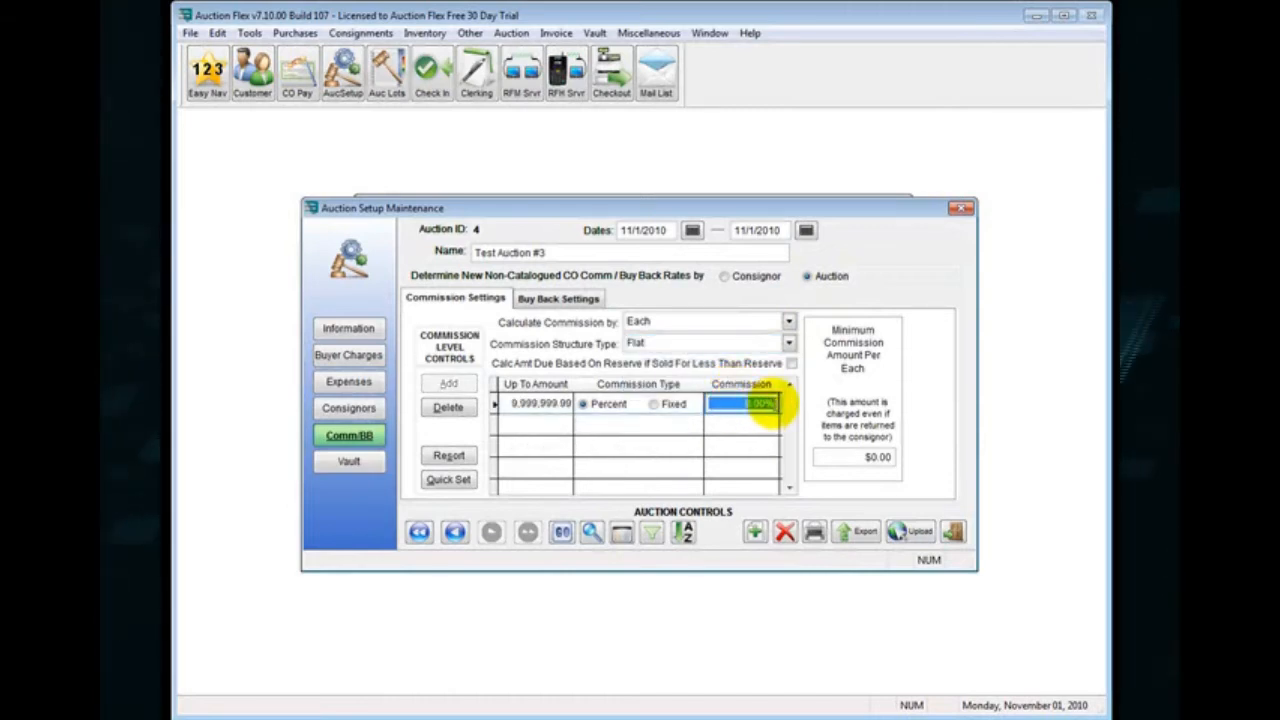
{"action": "type", "text": "2"}
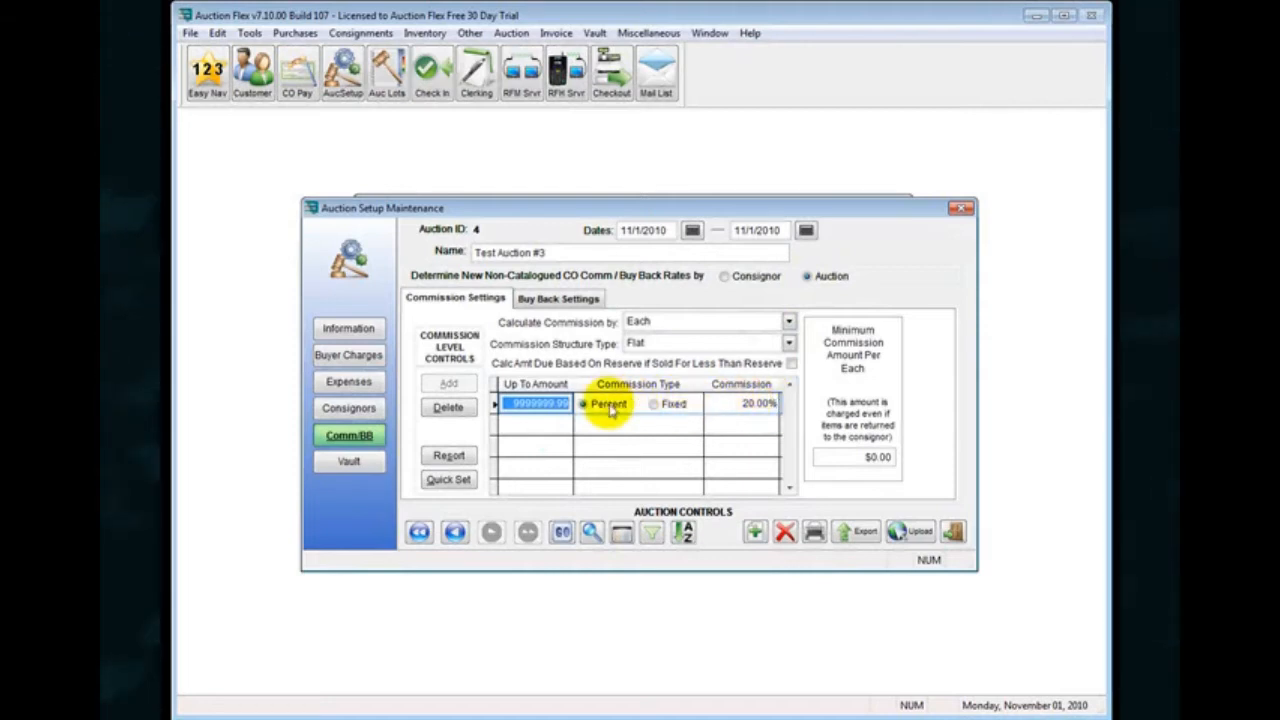
{"action": "left_click", "coordinate": [365, 329]}
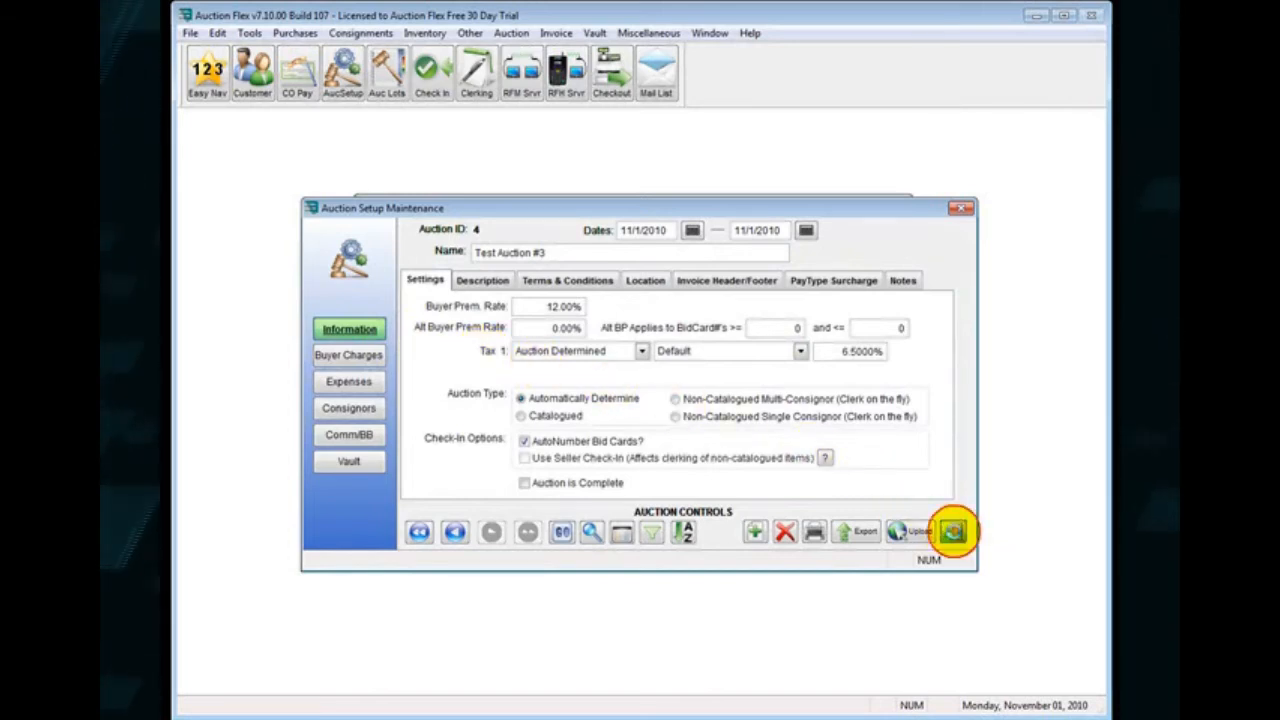
{"action": "left_click", "coordinate": [954, 532]}
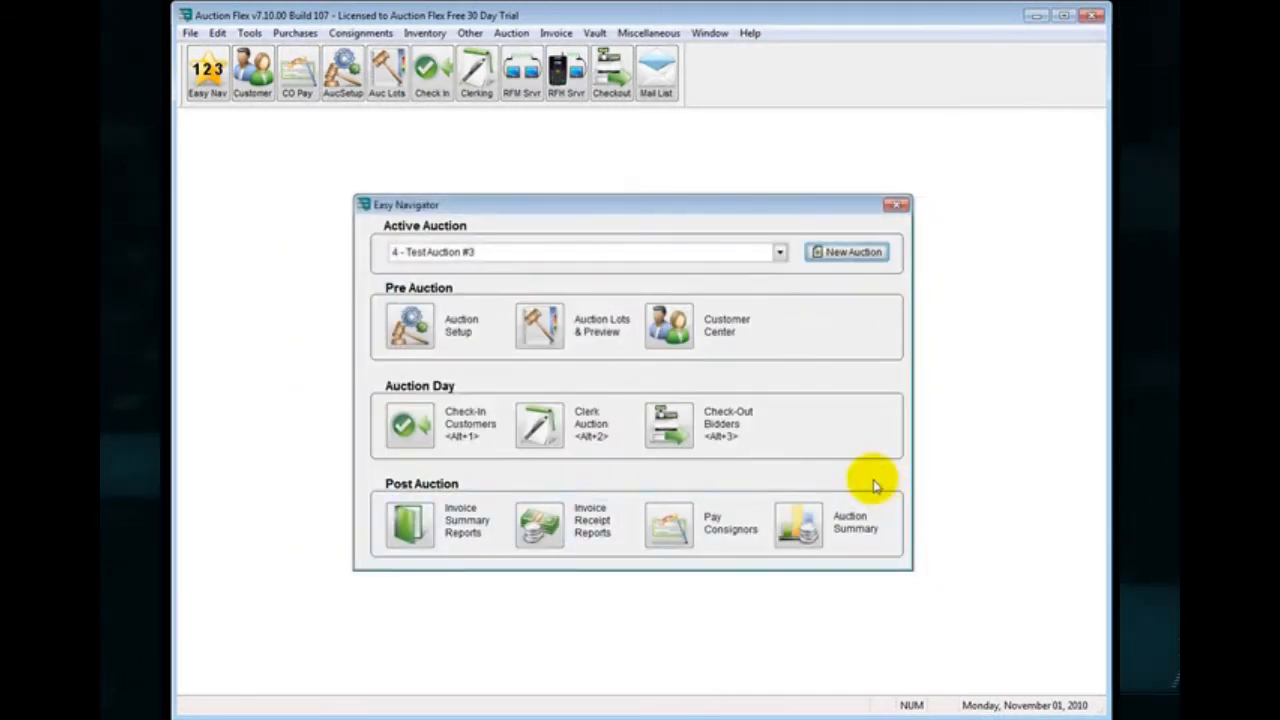
Add a new customer record with the company Testing Consignors and enter the contact's first and last name.
{"action": "left_click", "coordinate": [670, 325]}
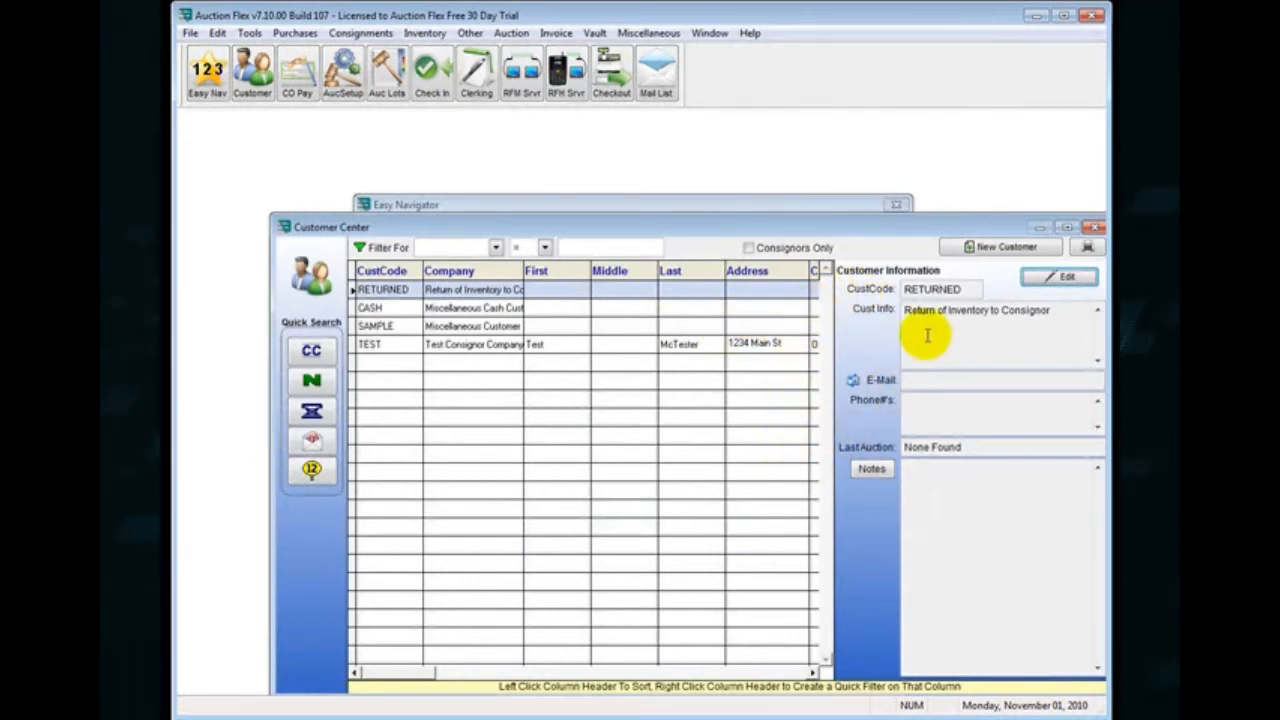
{"action": "left_click", "coordinate": [990, 252]}
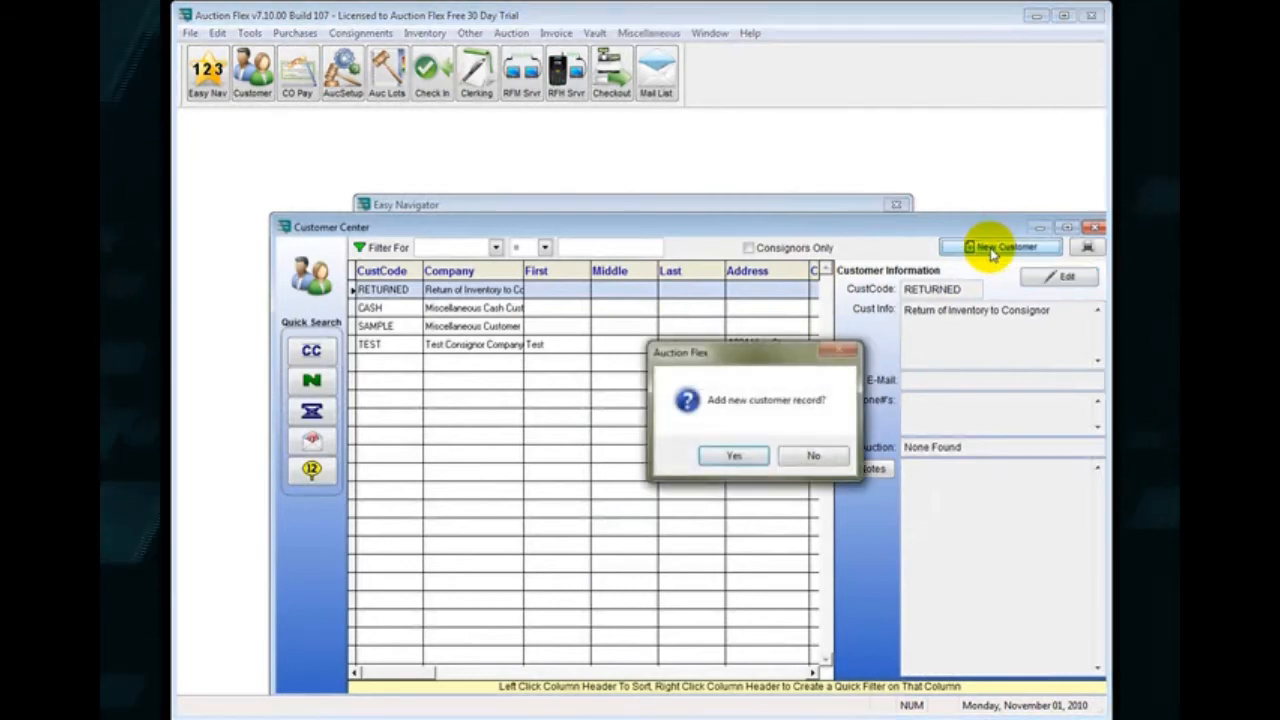
{"action": "left_click", "coordinate": [743, 455]}
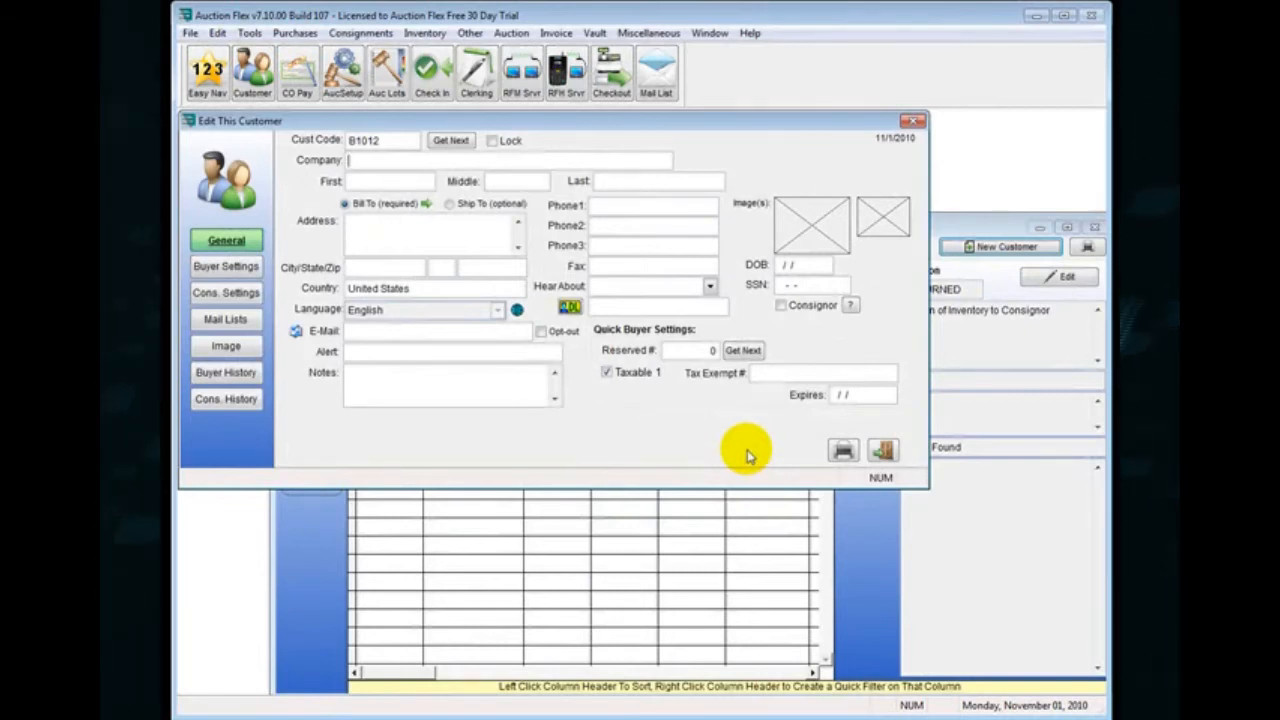
{"action": "type", "text": "Testing Co"}
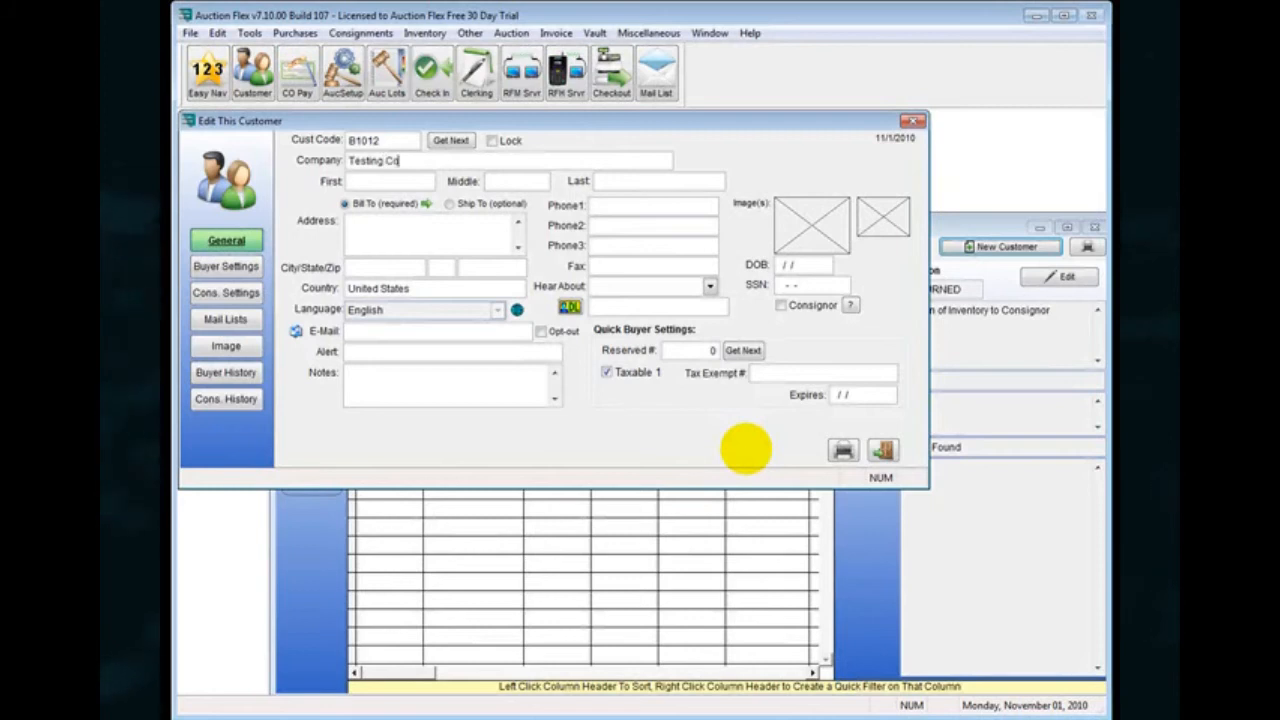
{"action": "type", "text": "nsignors"}
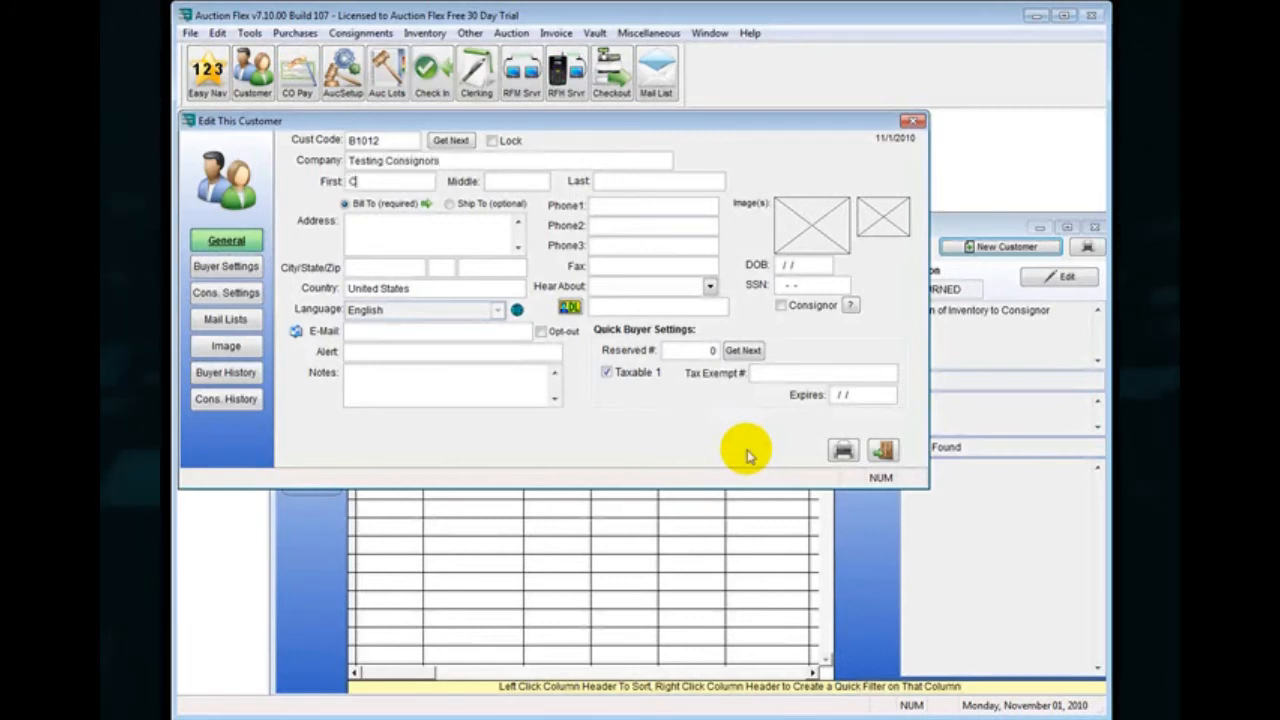
{"action": "key", "text": "Tab"}
{"action": "key", "text": "Tab"}
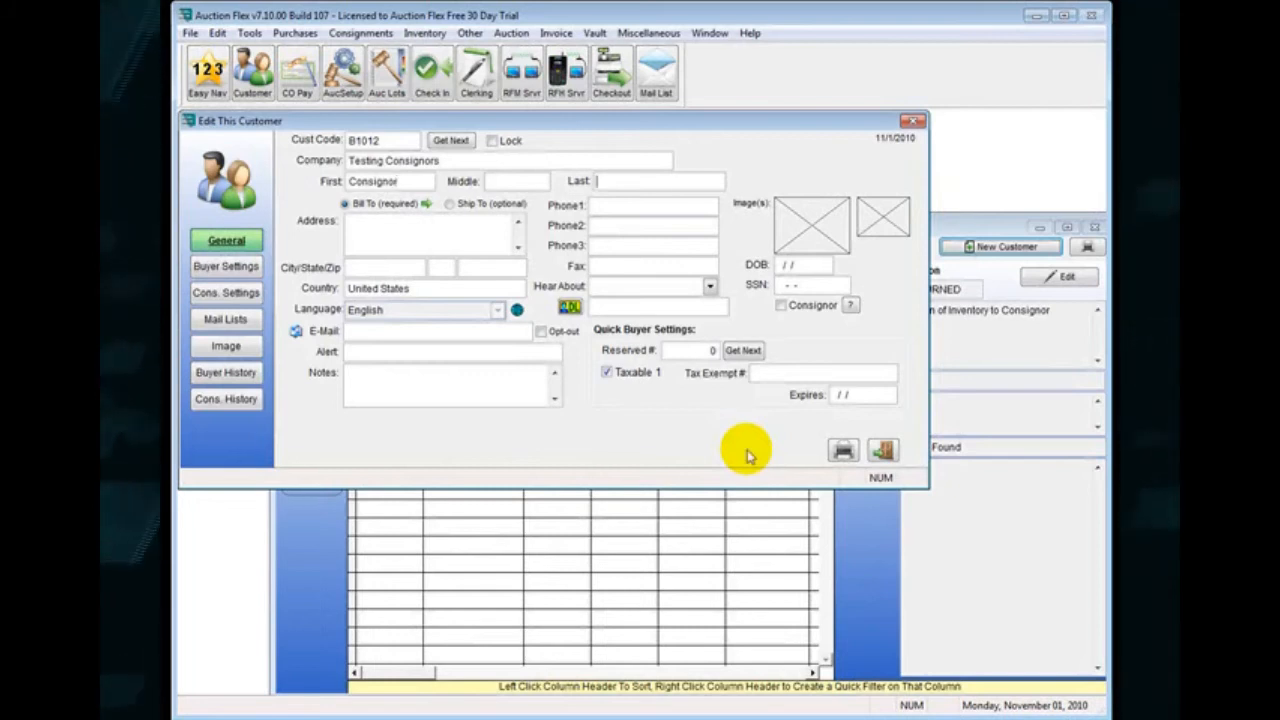
{"action": "type", "text": "Tester"}
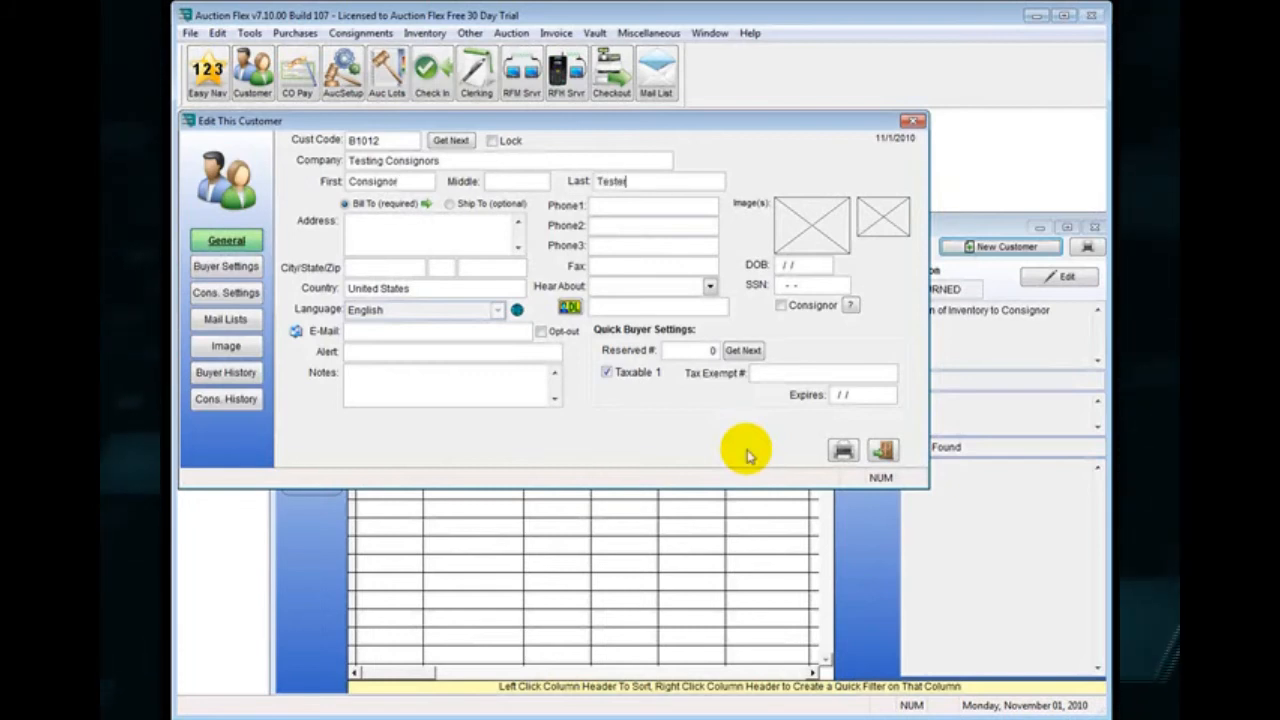
Fill in the new customer's street address, city, state, ZIP code and primary phone number.
{"action": "left_click", "coordinate": [425, 228]}
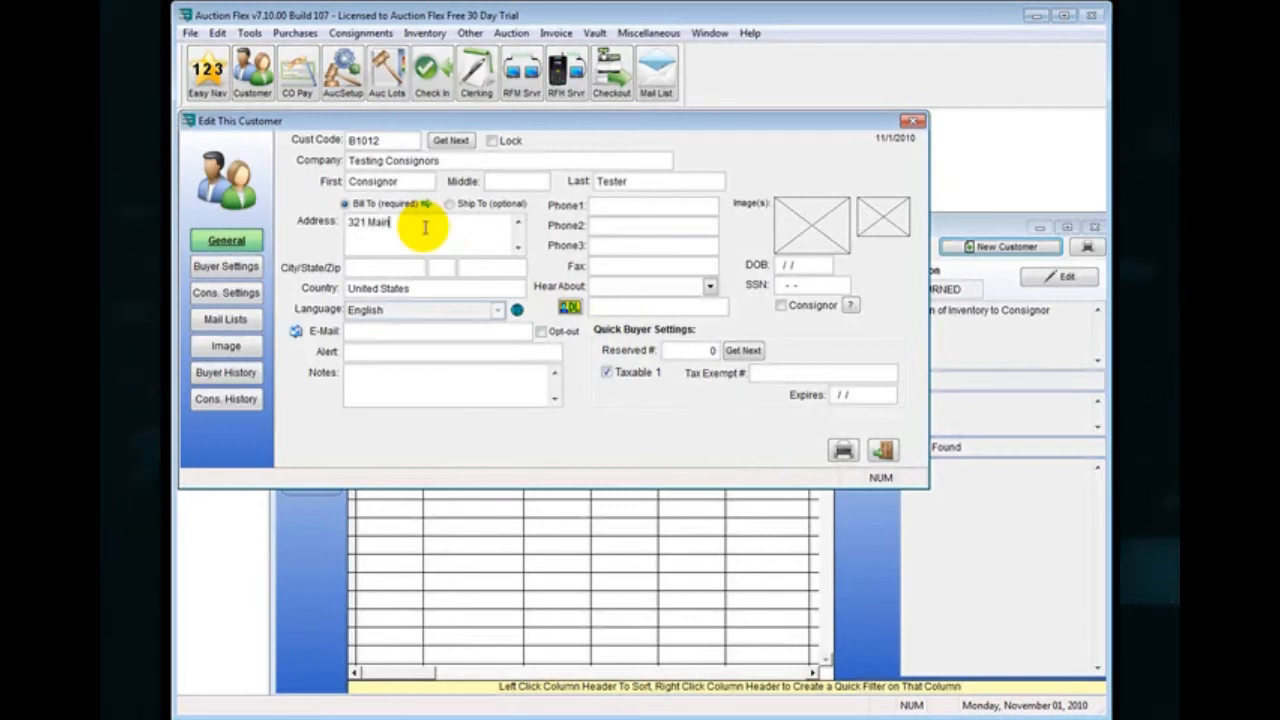
{"action": "key", "text": "Tab"}
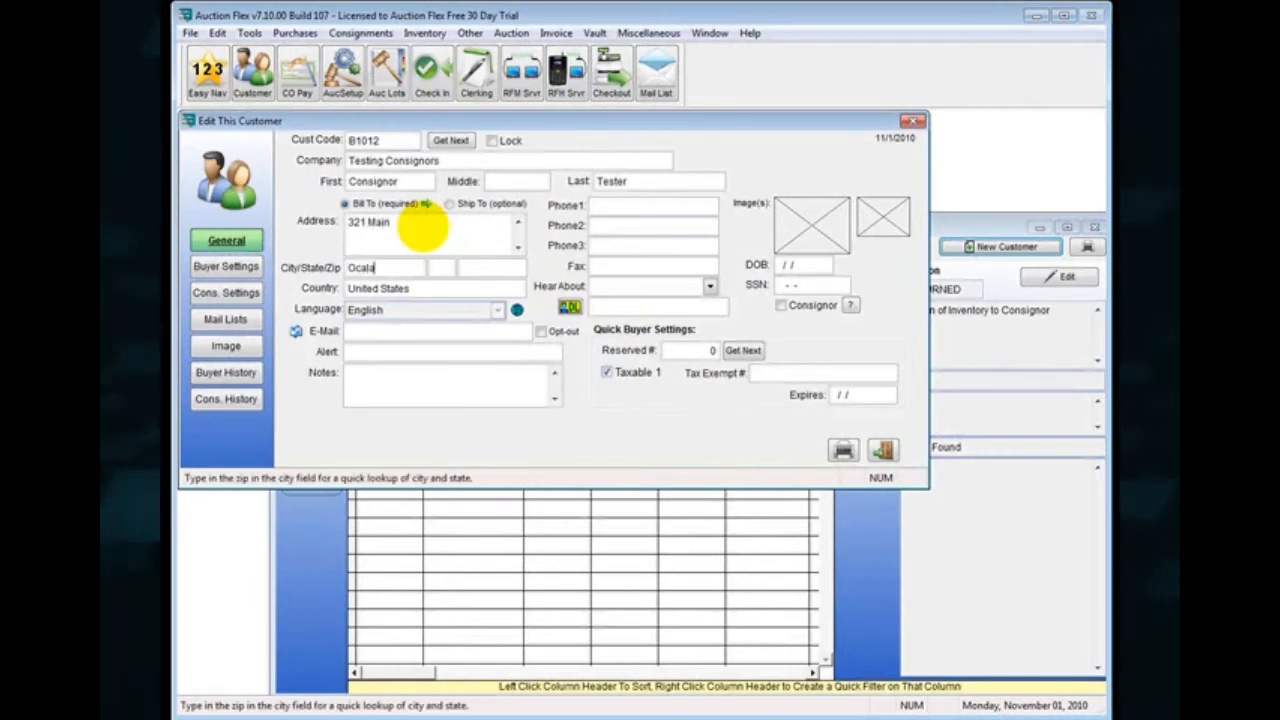
{"action": "key", "text": "Tab"}
{"action": "key", "text": "Tab"}
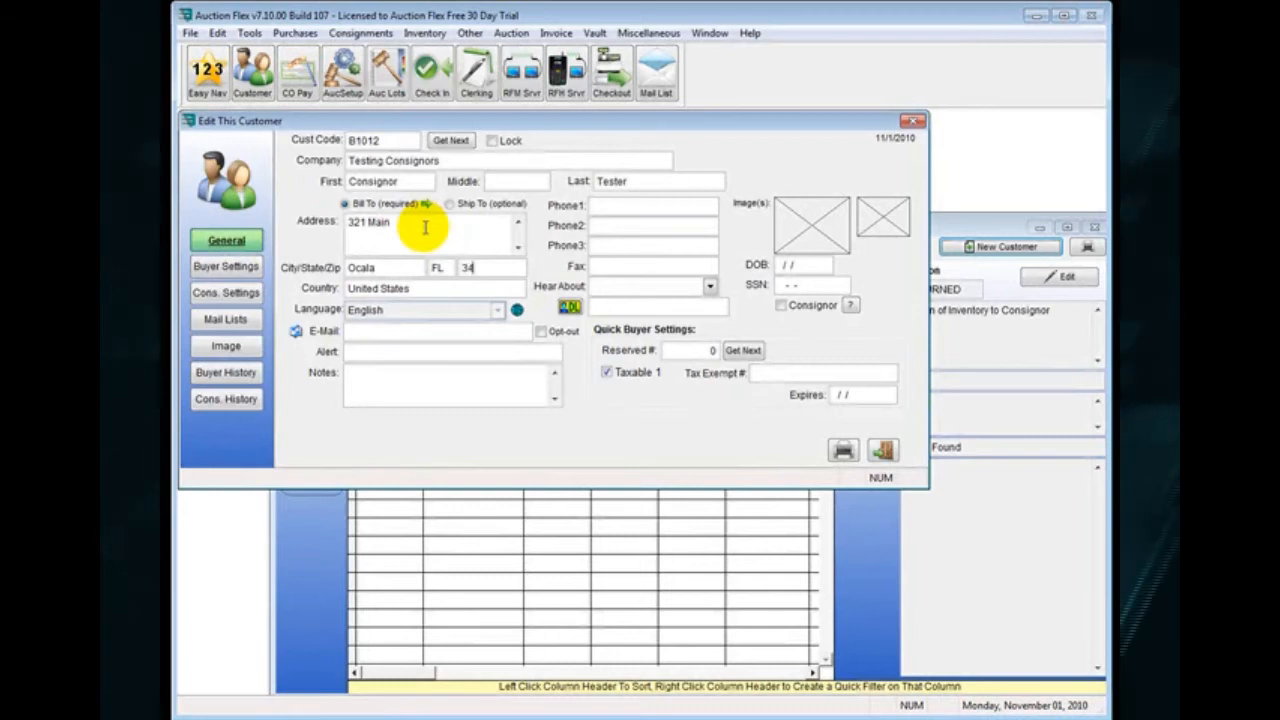
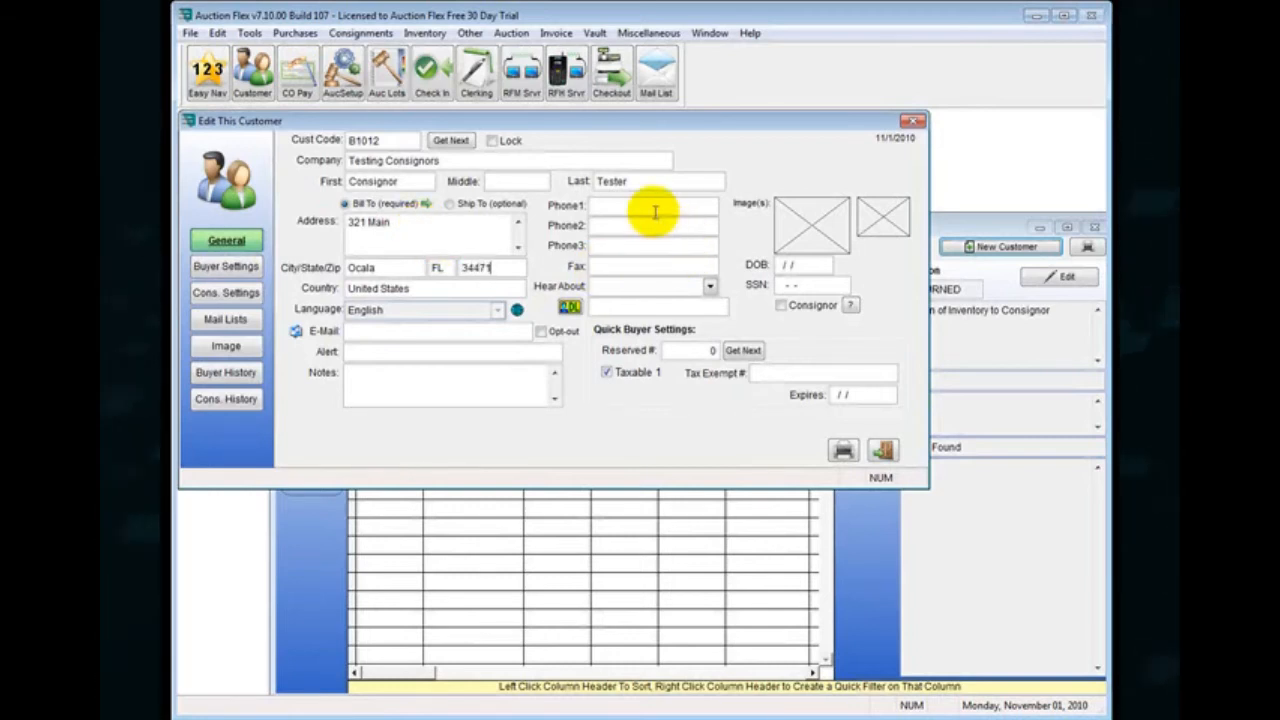
{"action": "left_click", "coordinate": [654, 209]}
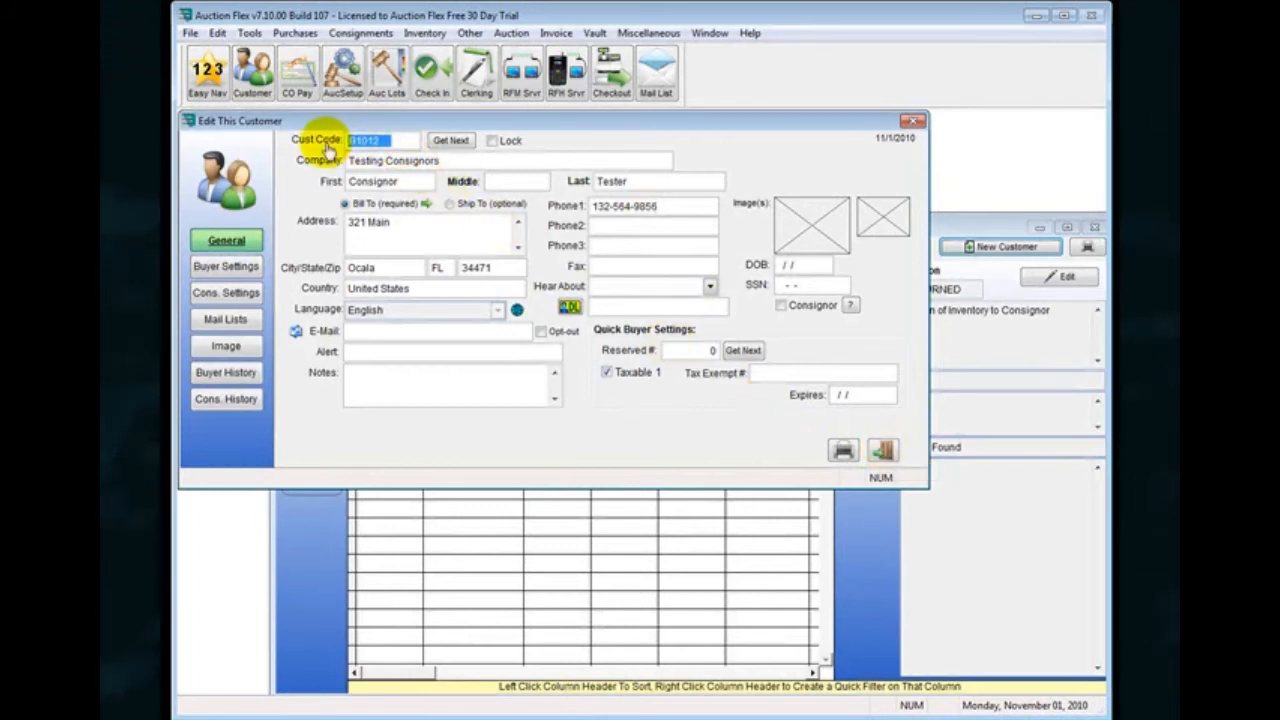
Replace the new customer's code with a custom one, save the record and close the customer list.
{"action": "type", "text": "1"}
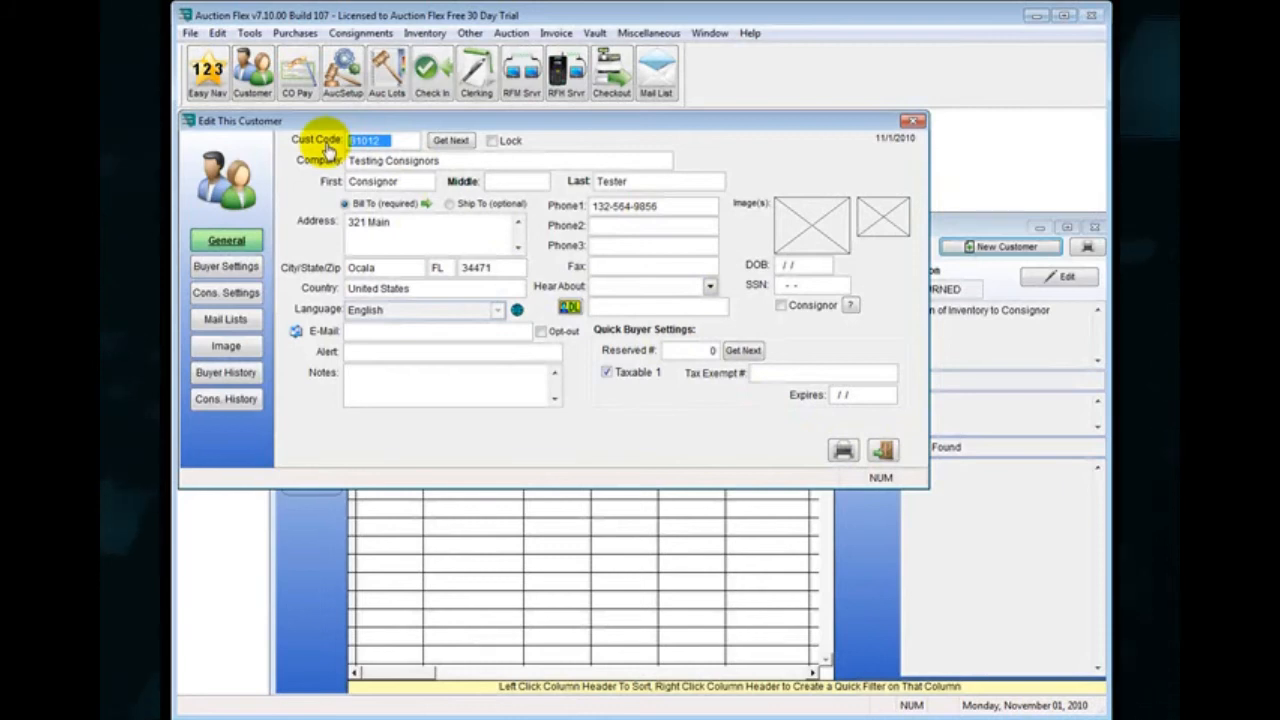
{"action": "type", "text": "EST"}
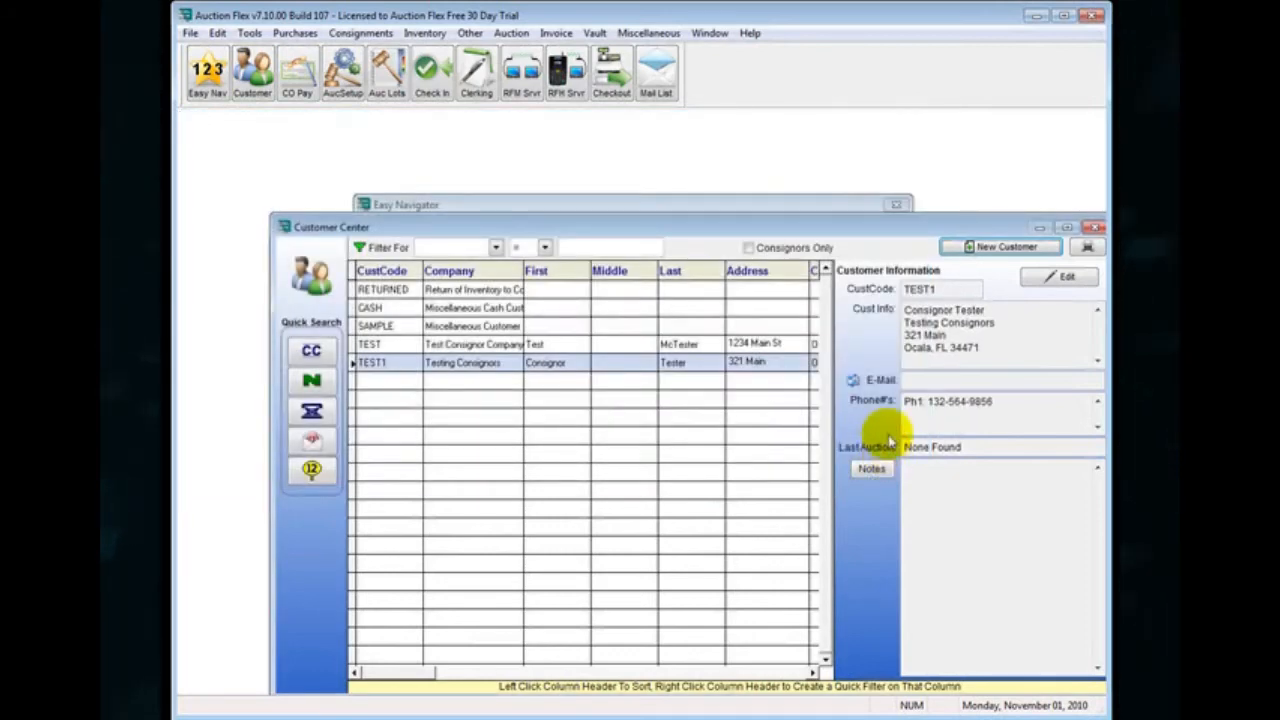
{"action": "left_click", "coordinate": [392, 346]}
{"action": "left_click", "coordinate": [392, 366]}
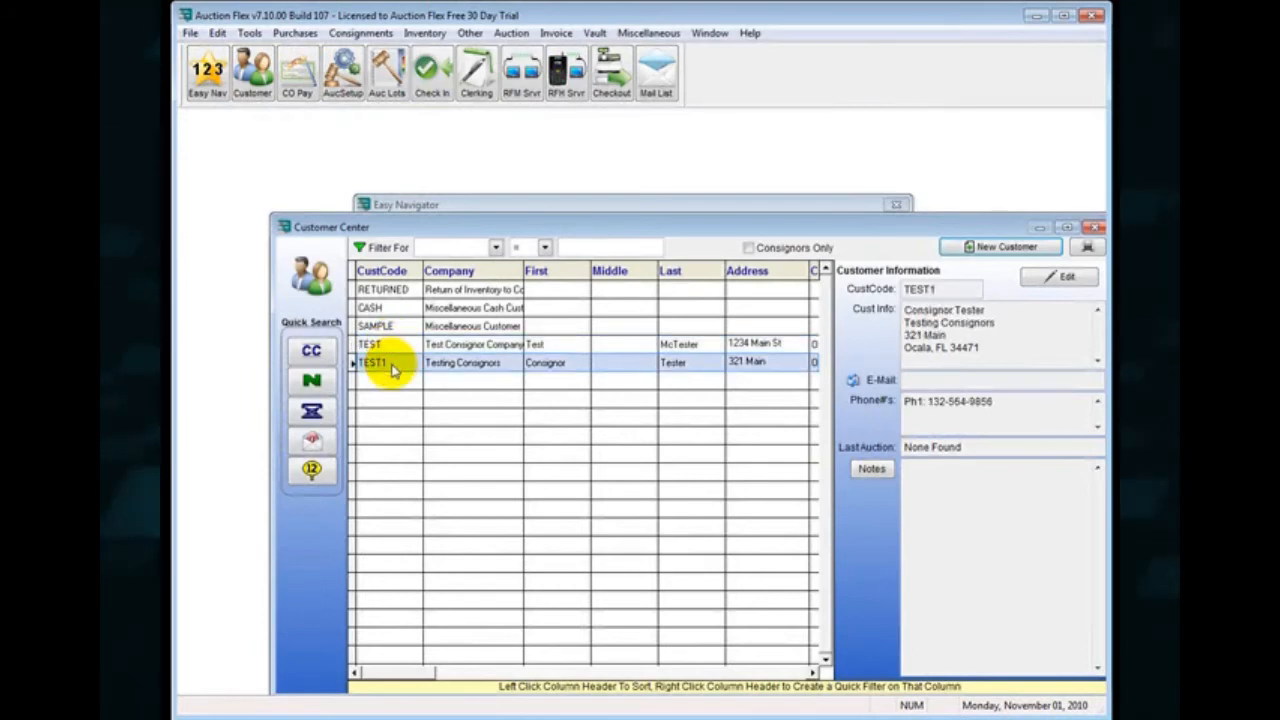
{"action": "left_click", "coordinate": [1092, 229]}
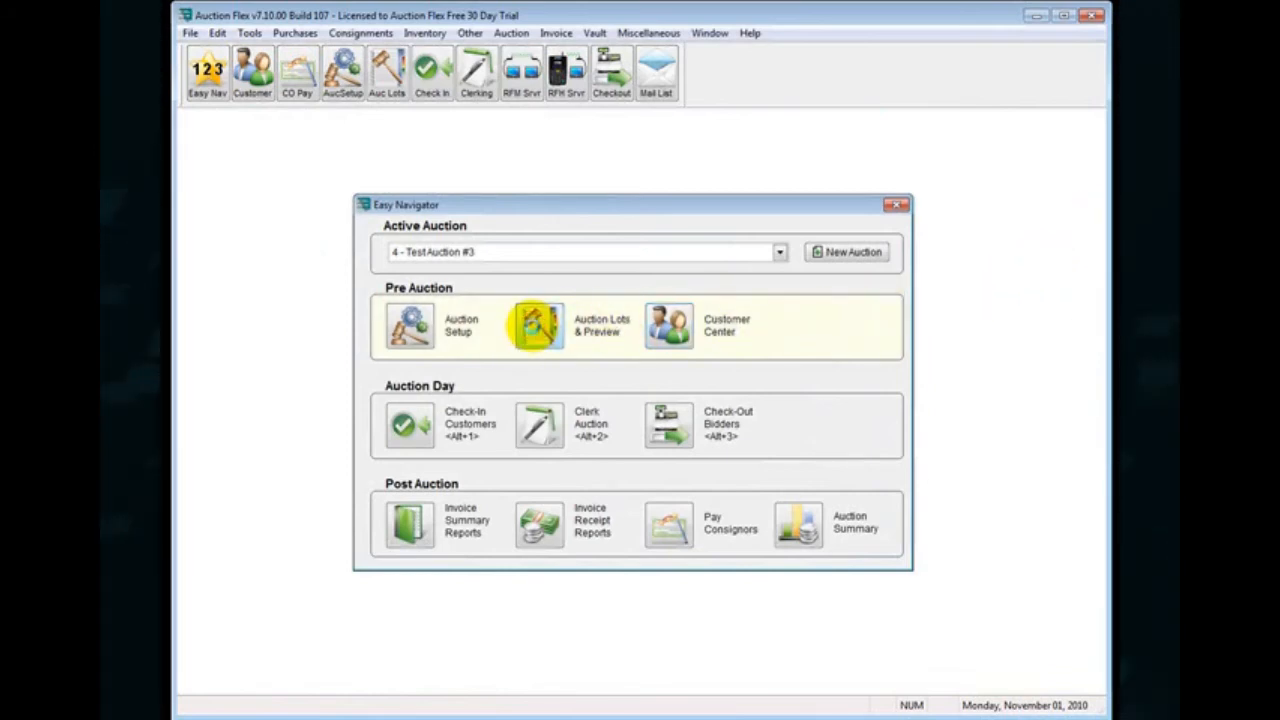
Open the auction's lots in Fast Entry and save lot 1 with Testing Consignors as consignor and the lead "Test Item 1".
{"action": "left_click", "coordinate": [538, 325]}
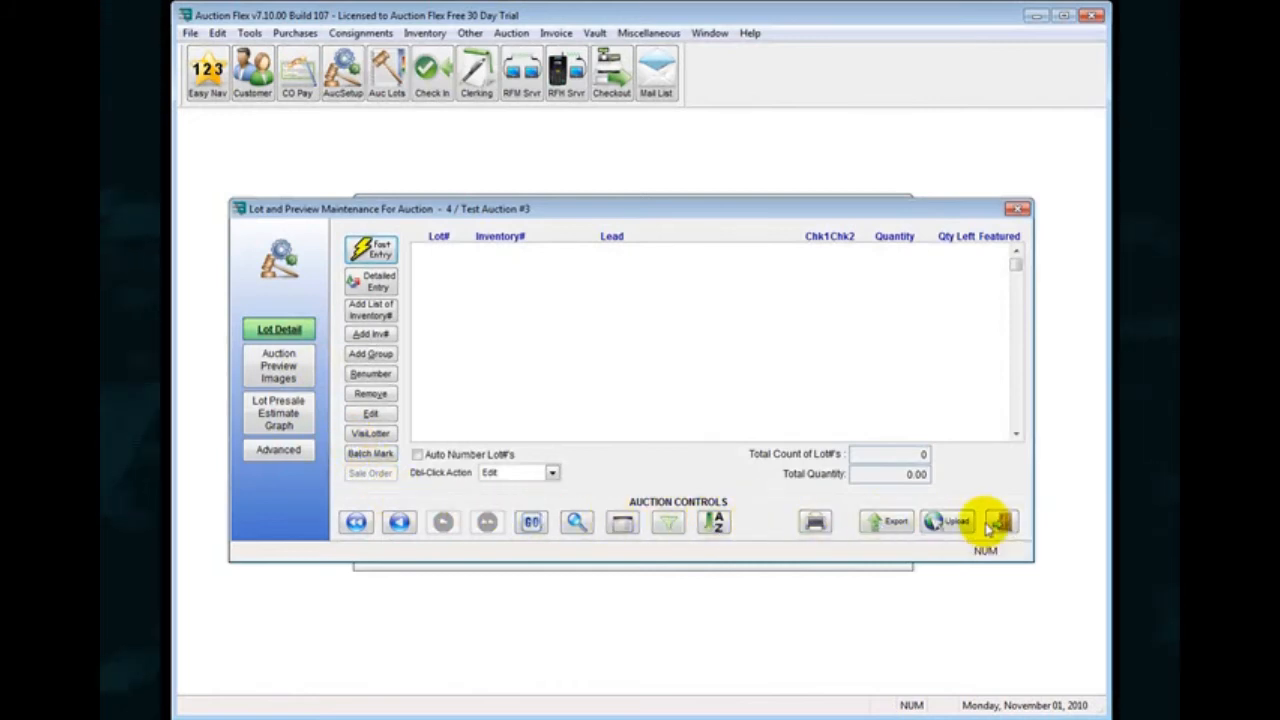
{"action": "left_click", "coordinate": [371, 250]}
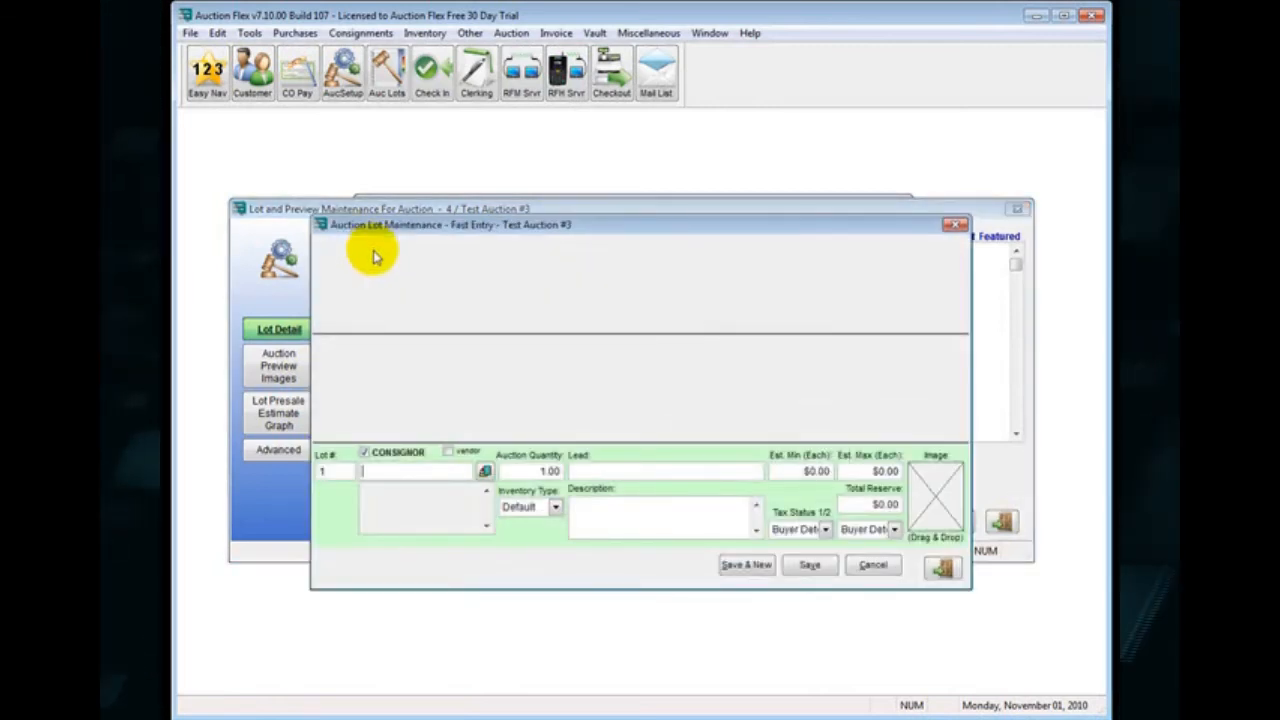
{"action": "type", "text": "EST1"}
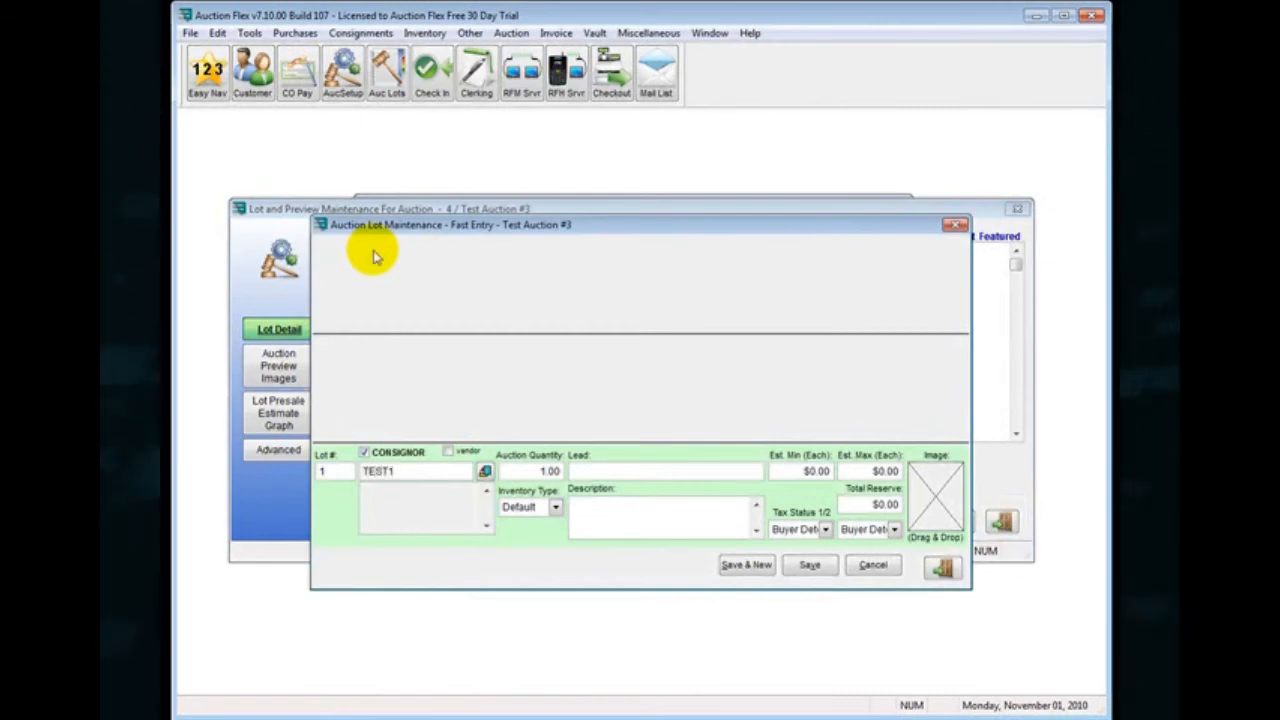
{"action": "key", "text": "Tab"}
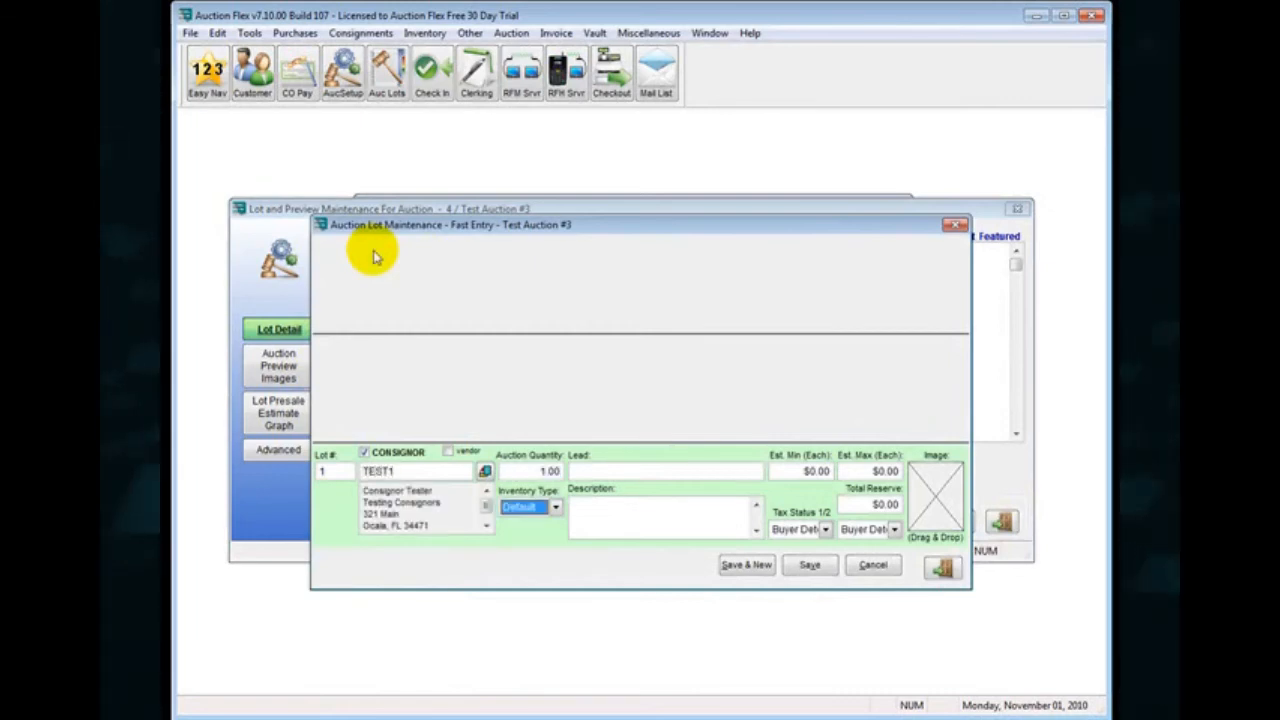
{"action": "key", "text": "Tab"}
{"action": "type", "text": "T"}
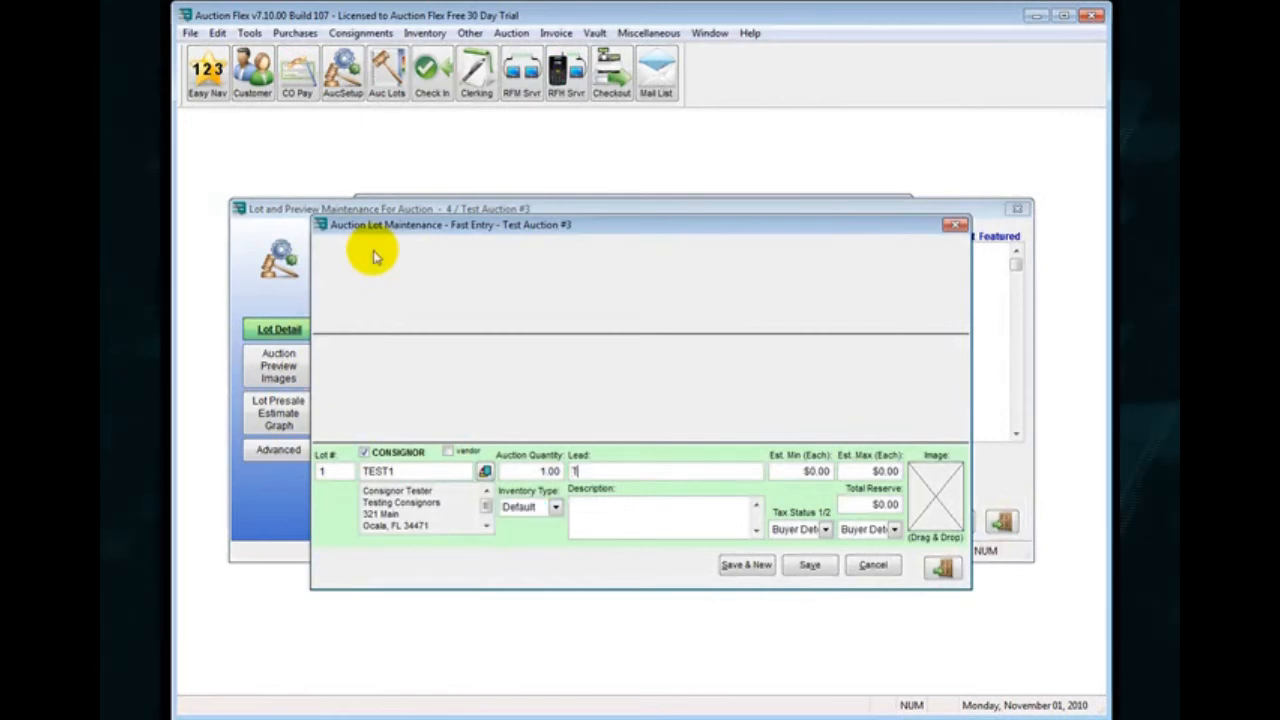
{"action": "type", "text": "est Item 1"}
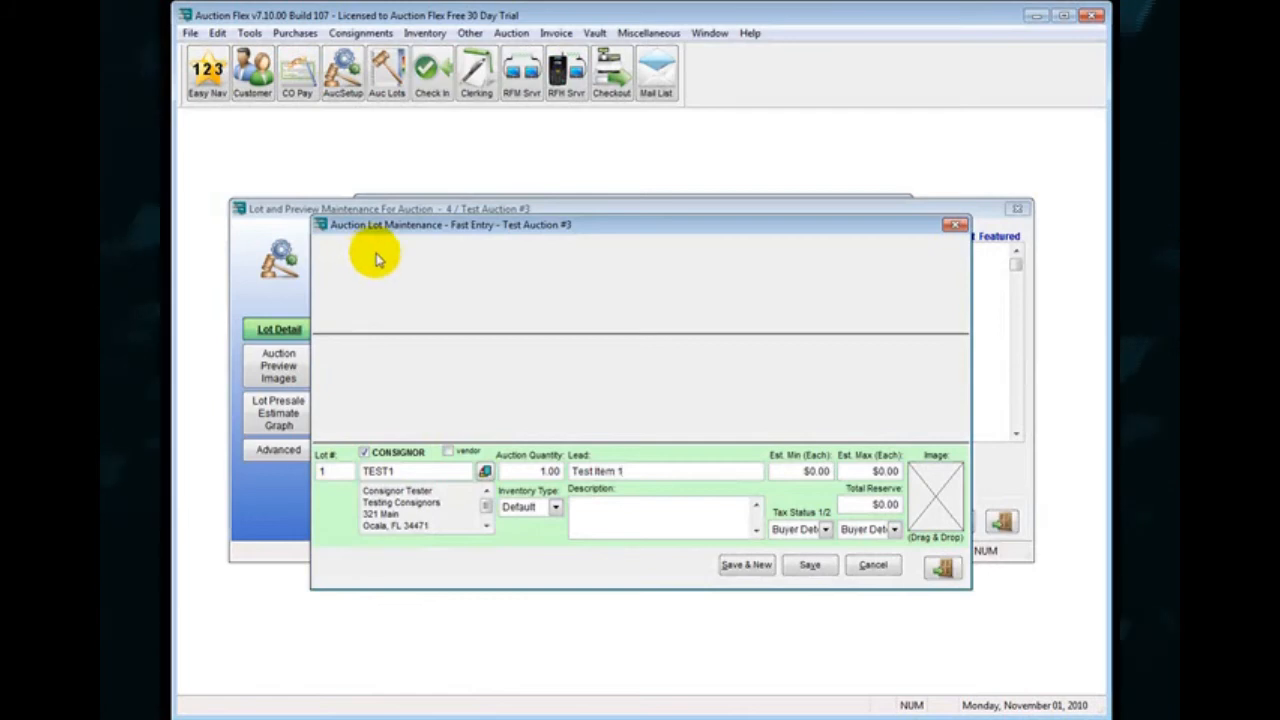
{"action": "left_click", "coordinate": [757, 573]}
Enter lot 2 for the same consignor with the lead "Test Item 2", save it and start a new lot.
{"action": "left_click", "coordinate": [630, 471]}
{"action": "type", "text": "Te"}
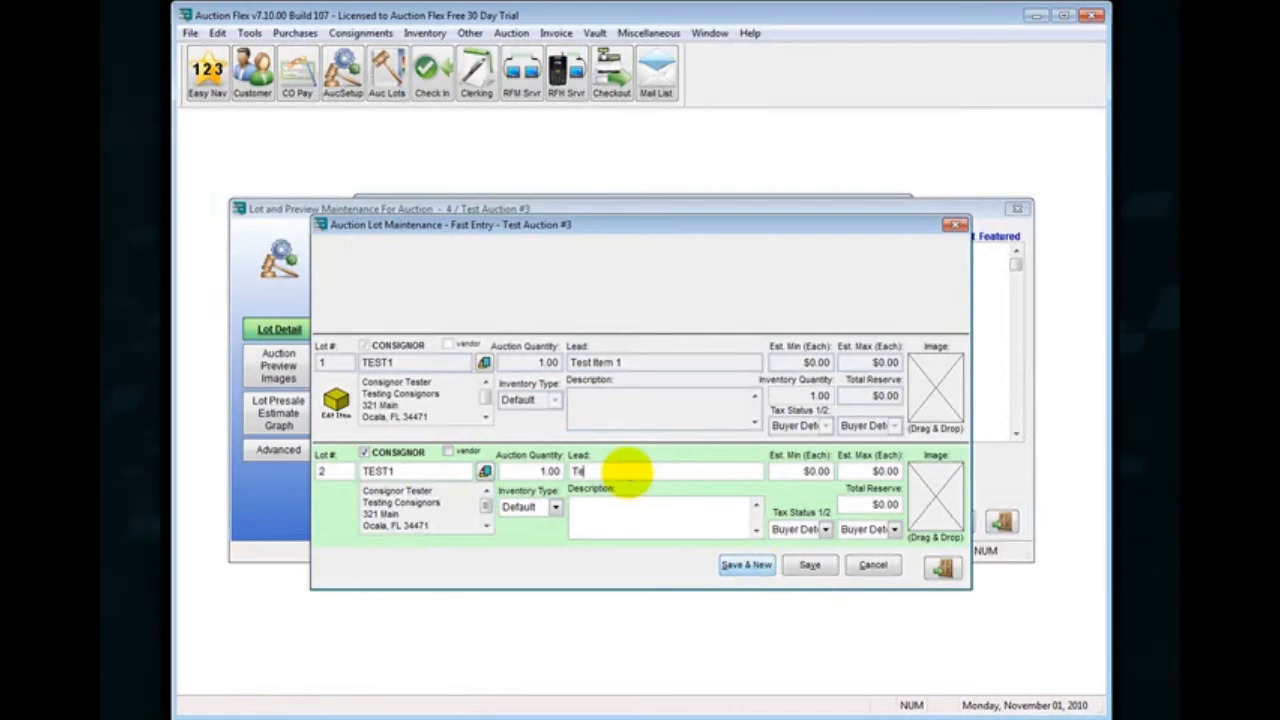
{"action": "type", "text": "st Item 2"}
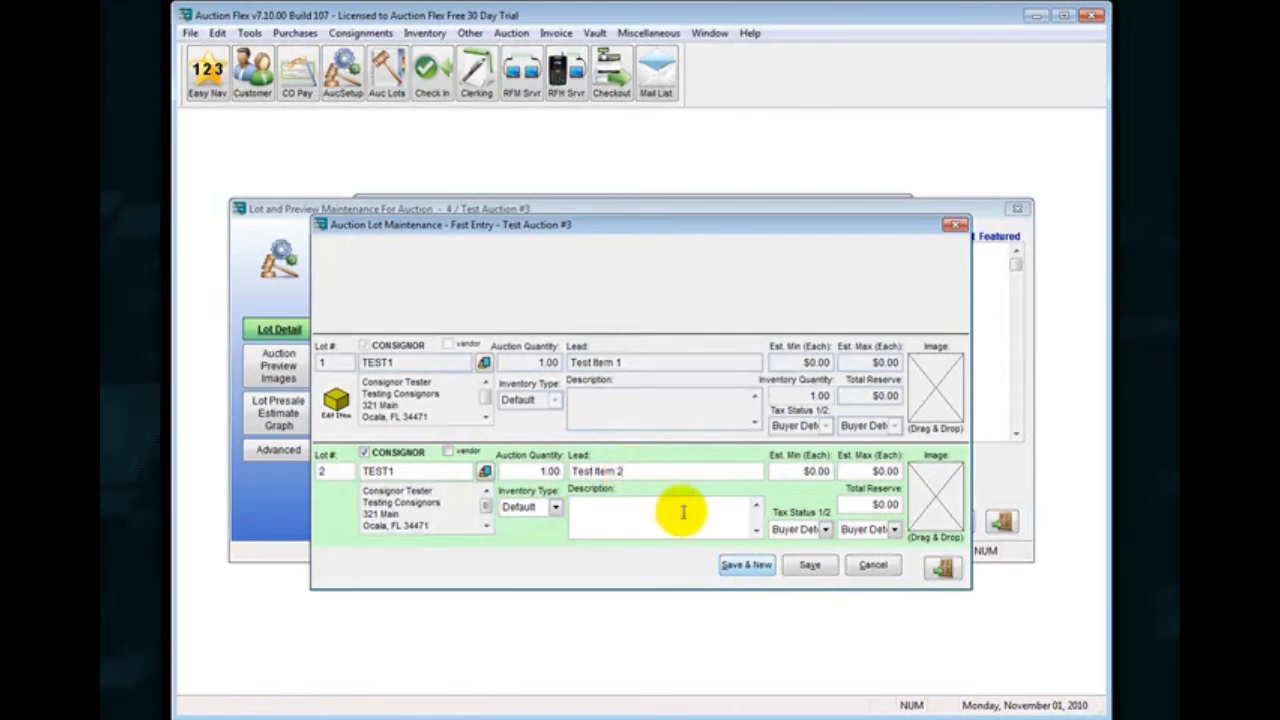
{"action": "left_click", "coordinate": [742, 566]}
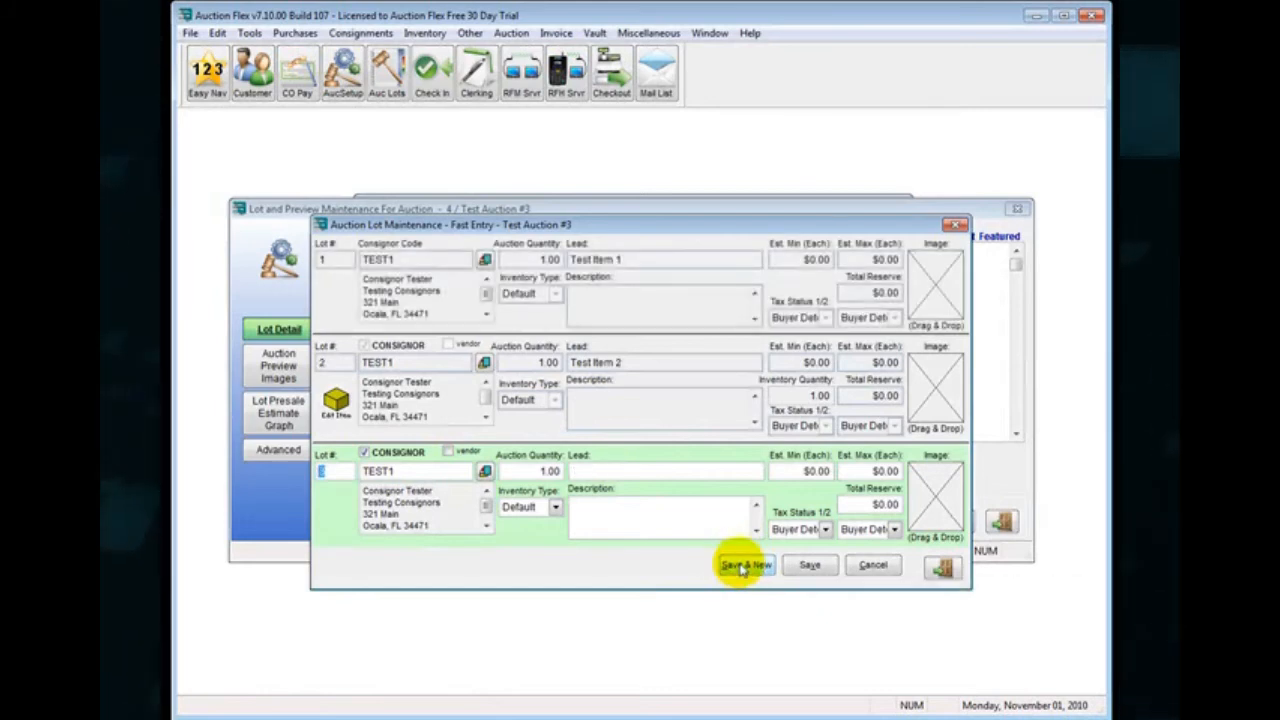
Enter lot 3 for the same consignor with the lead "Test Item 3", save it and start a new lot.
{"action": "left_click", "coordinate": [624, 469]}
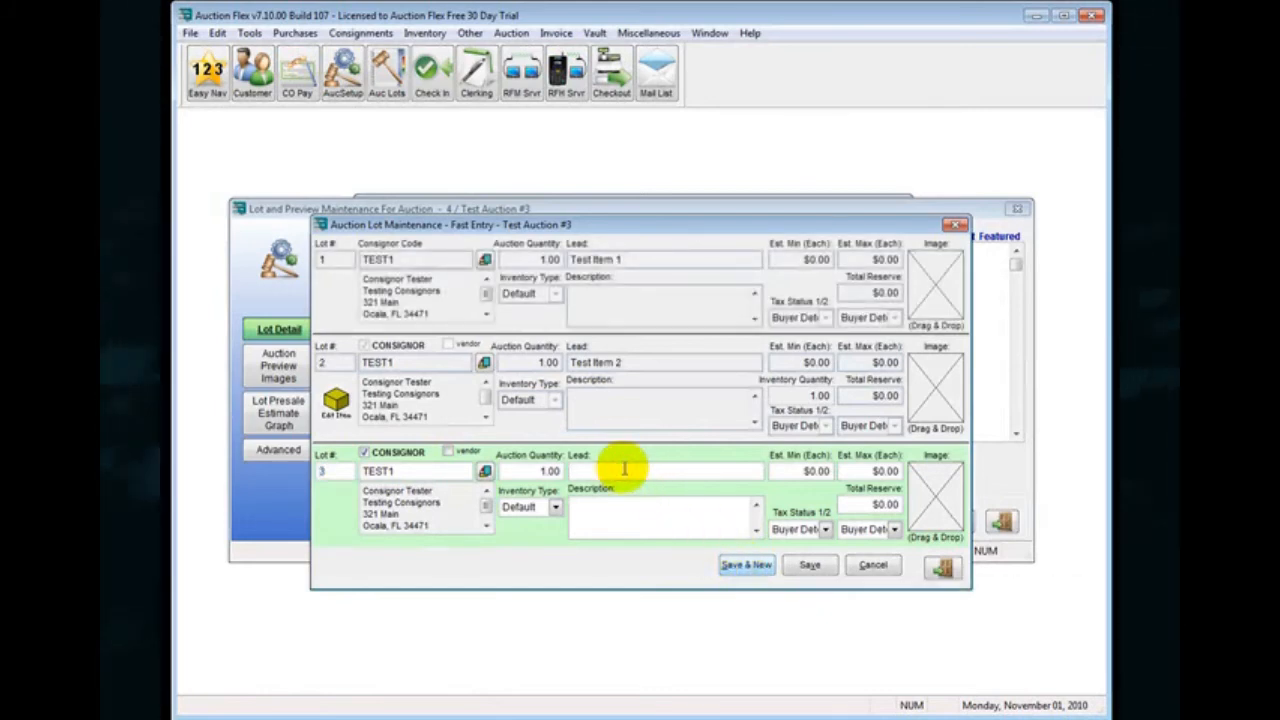
{"action": "type", "text": "Test It"}
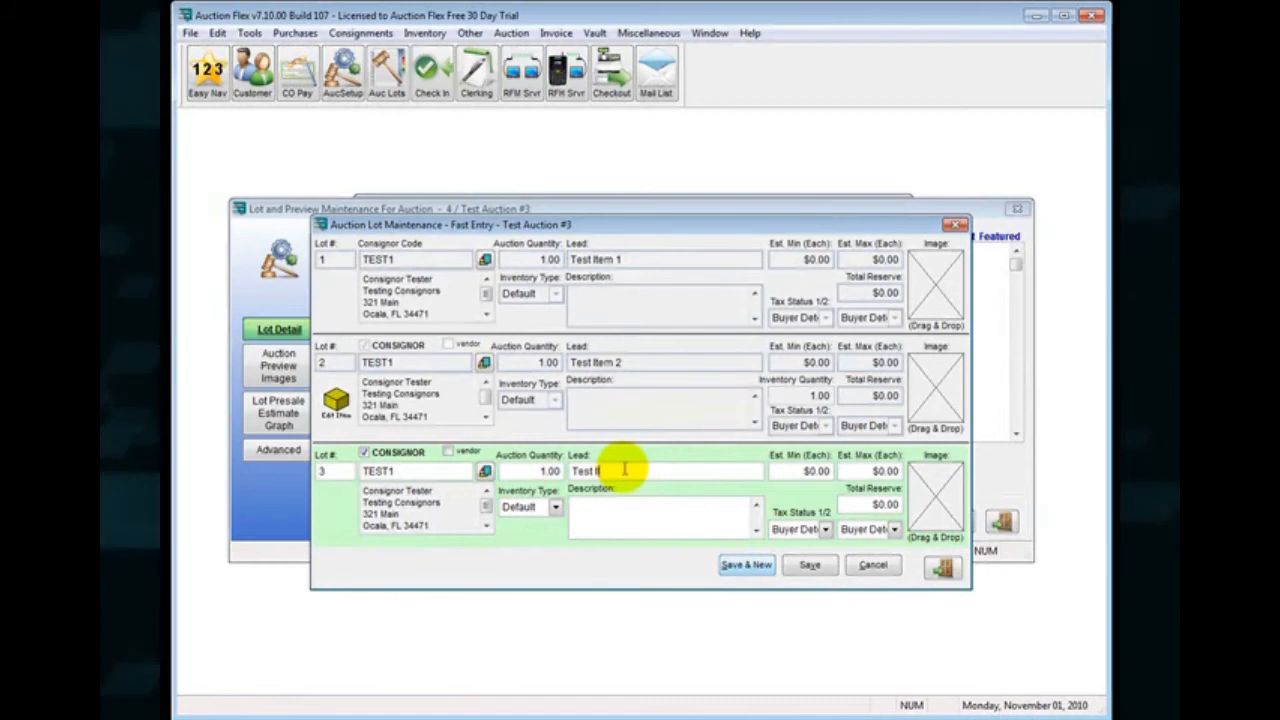
{"action": "type", "text": "em 3"}
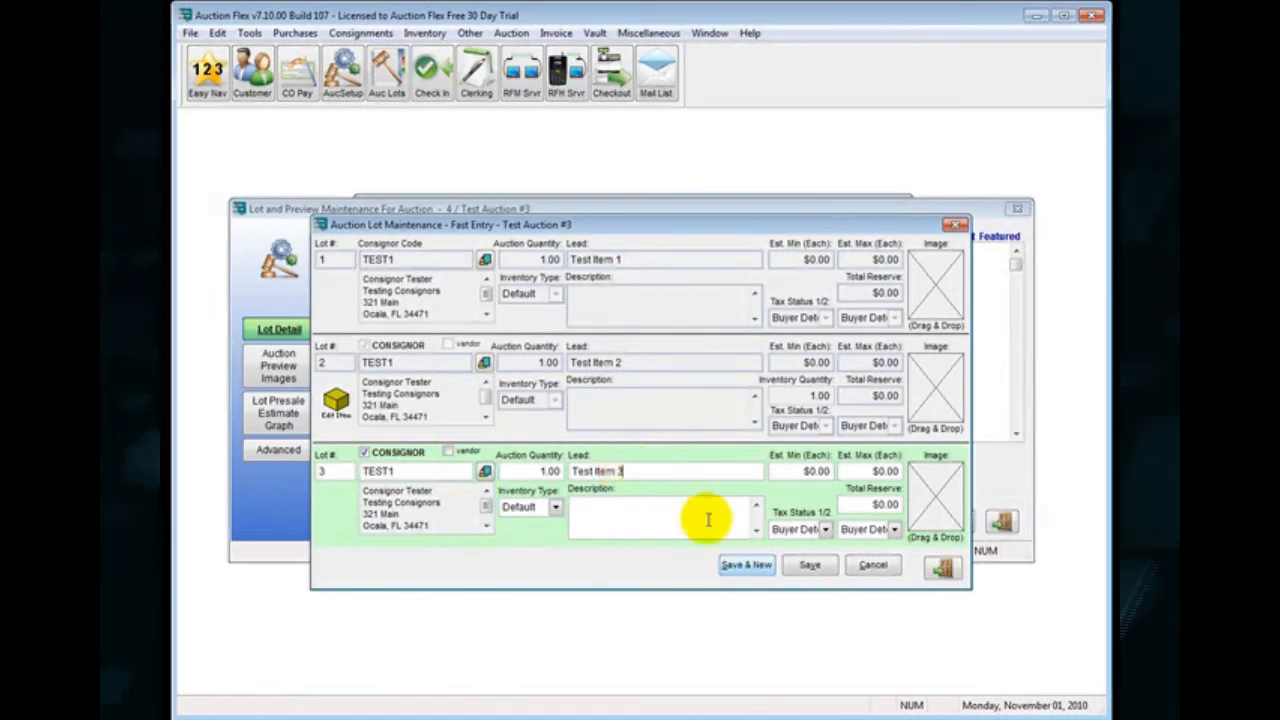
{"action": "left_click", "coordinate": [742, 566]}
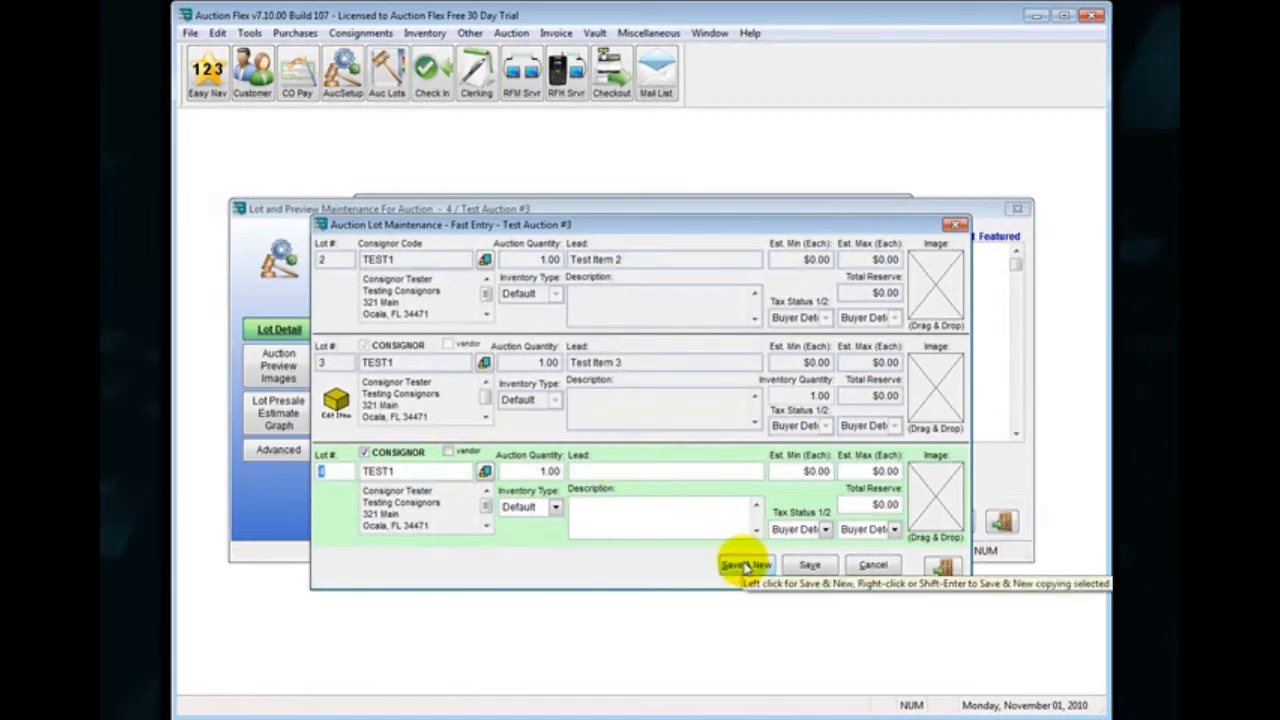
Change lot 4's consignor to Test Consignor Company, give it the lead "Test Item 4", save it and start a new lot.
{"action": "key", "text": "Tab"}
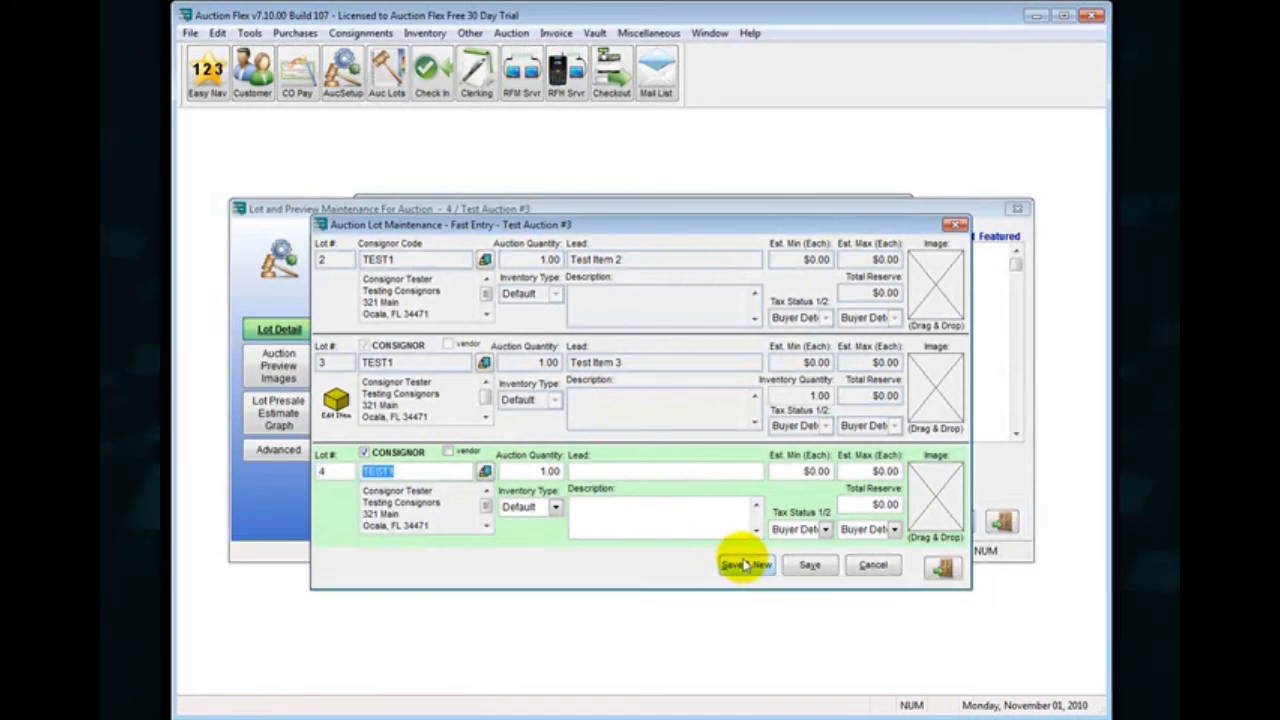
{"action": "type", "text": "TES"}
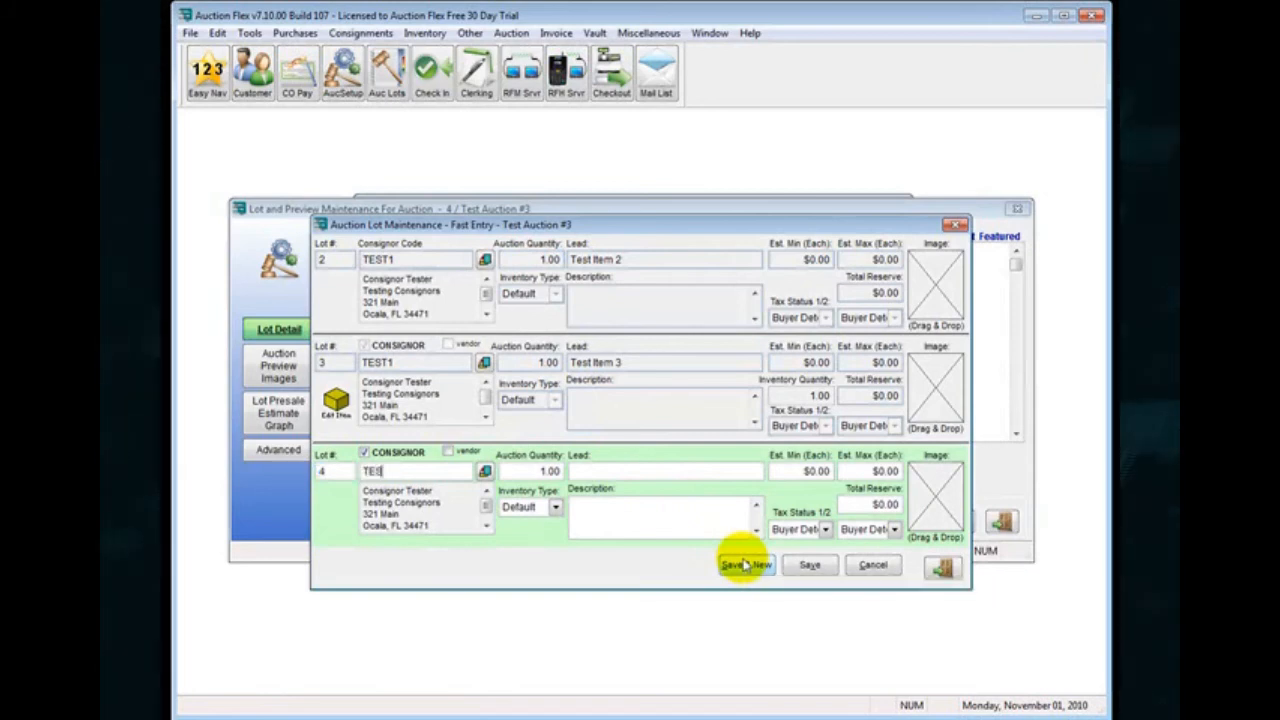
{"action": "type", "text": "T"}
{"action": "key", "text": "Tab"}
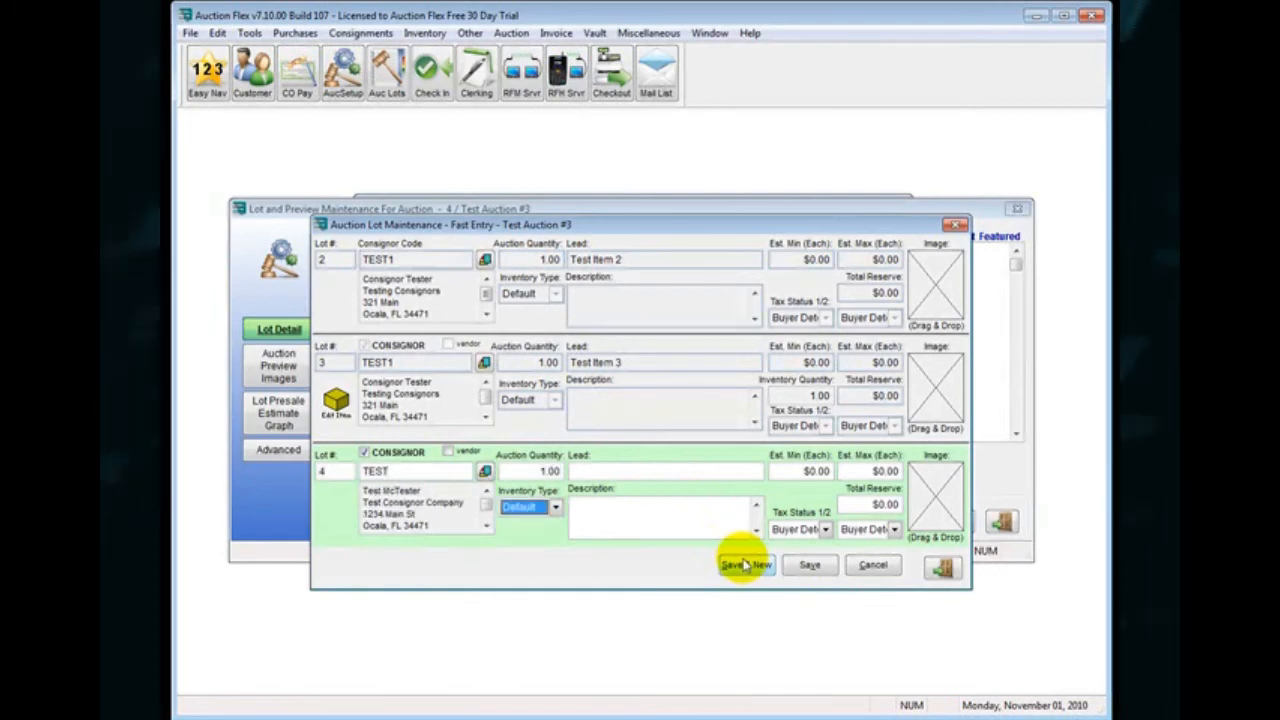
{"action": "type", "text": "Test"}
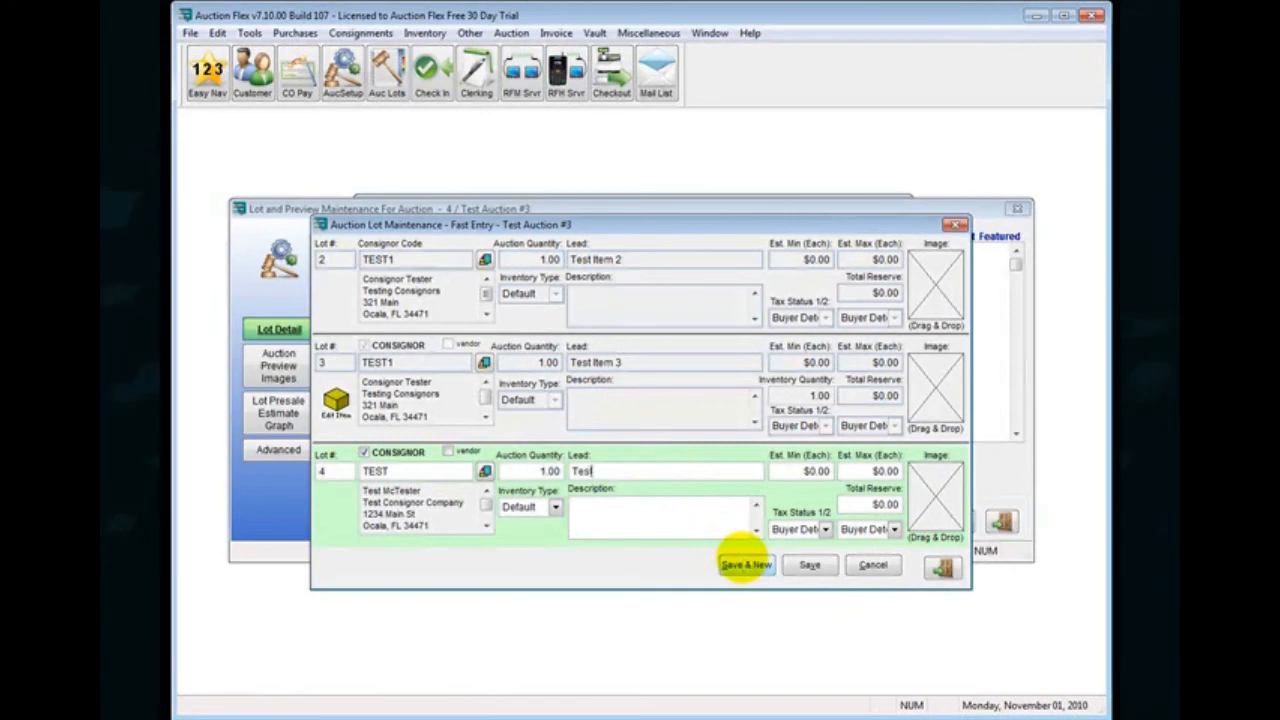
{"action": "type", "text": " Item 4"}
{"action": "left_click", "coordinate": [745, 565]}
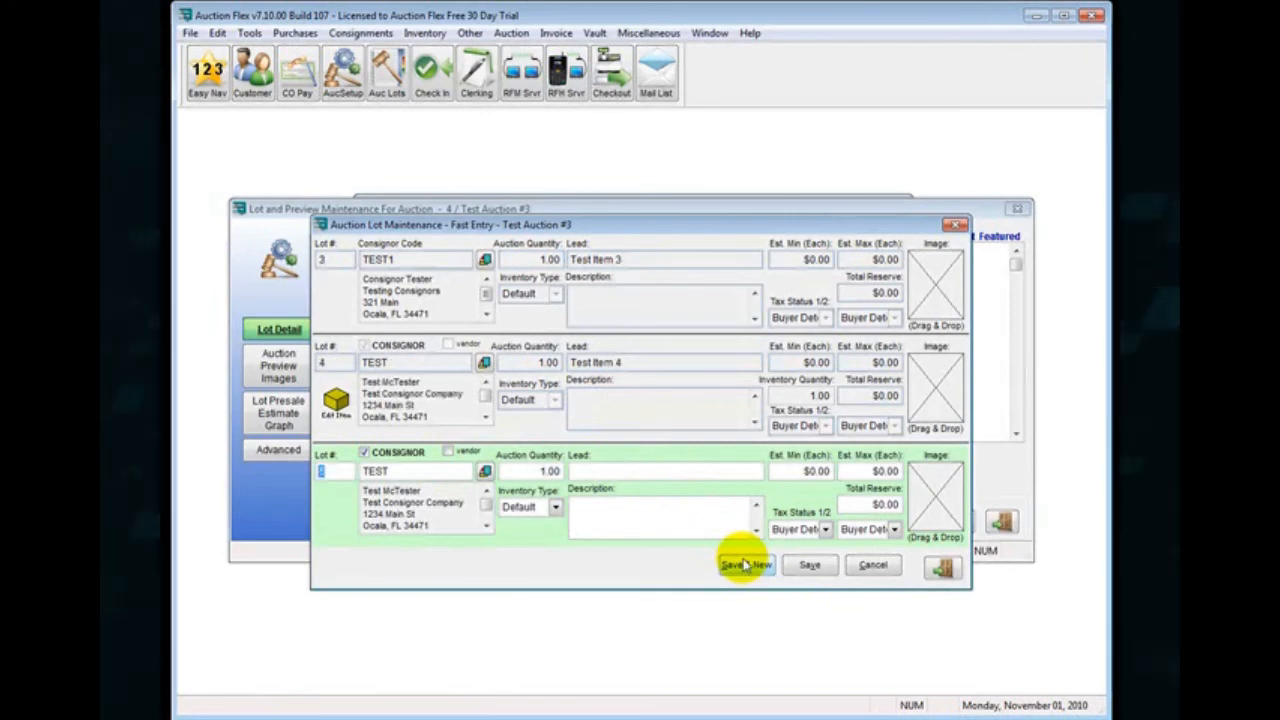
Give lot 5 the lead "Test Item 5", save it and close the Fast Entry window.
{"action": "type", "text": "Test Item 5"}
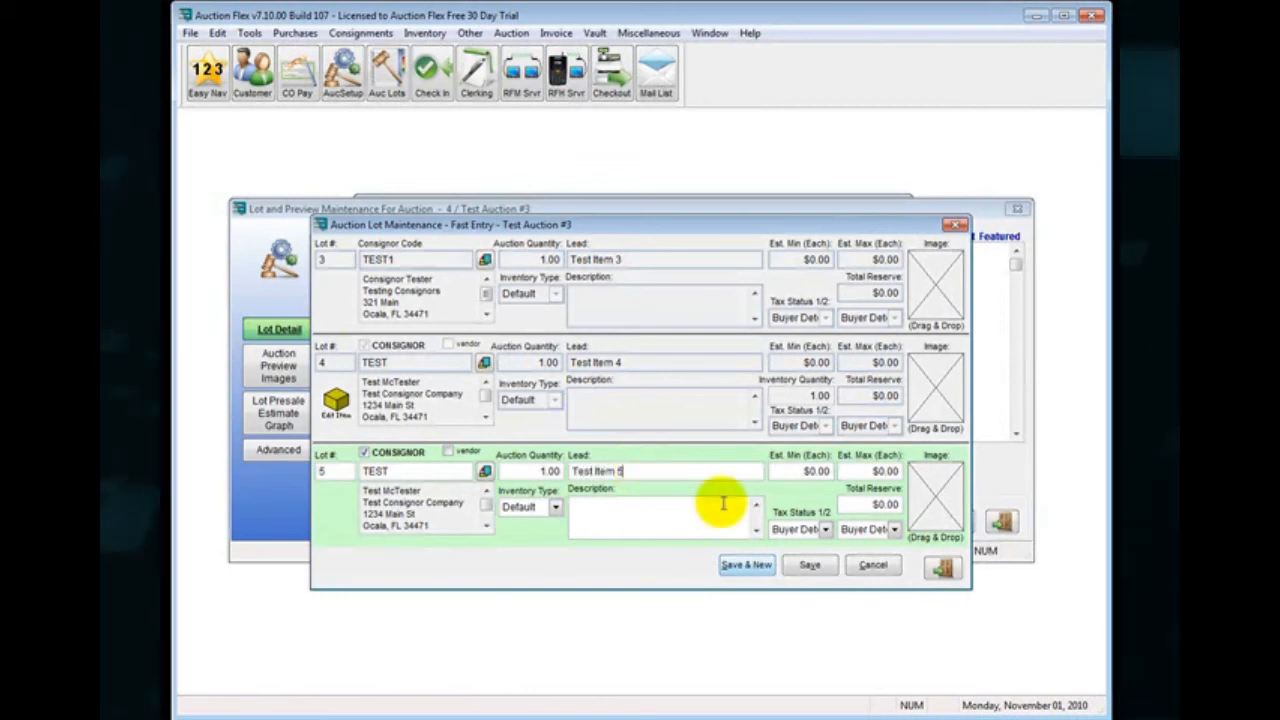
{"action": "left_click", "coordinate": [813, 565]}
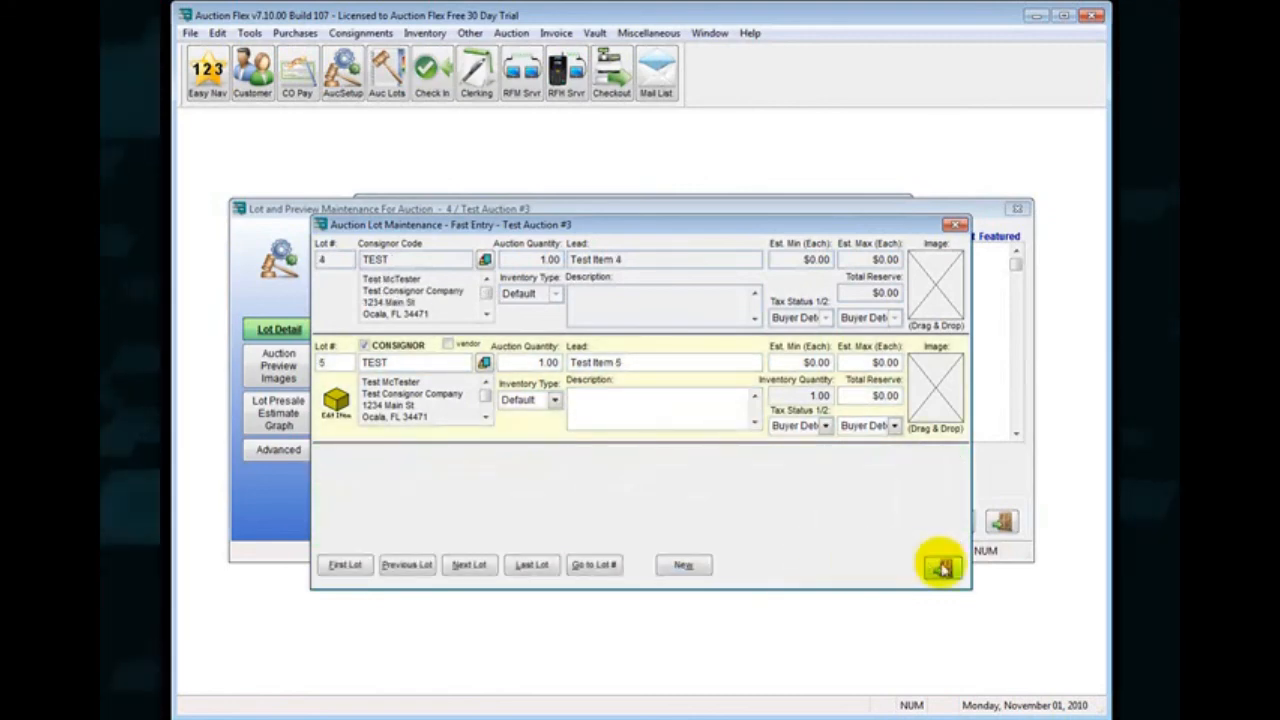
{"action": "left_click", "coordinate": [942, 567]}
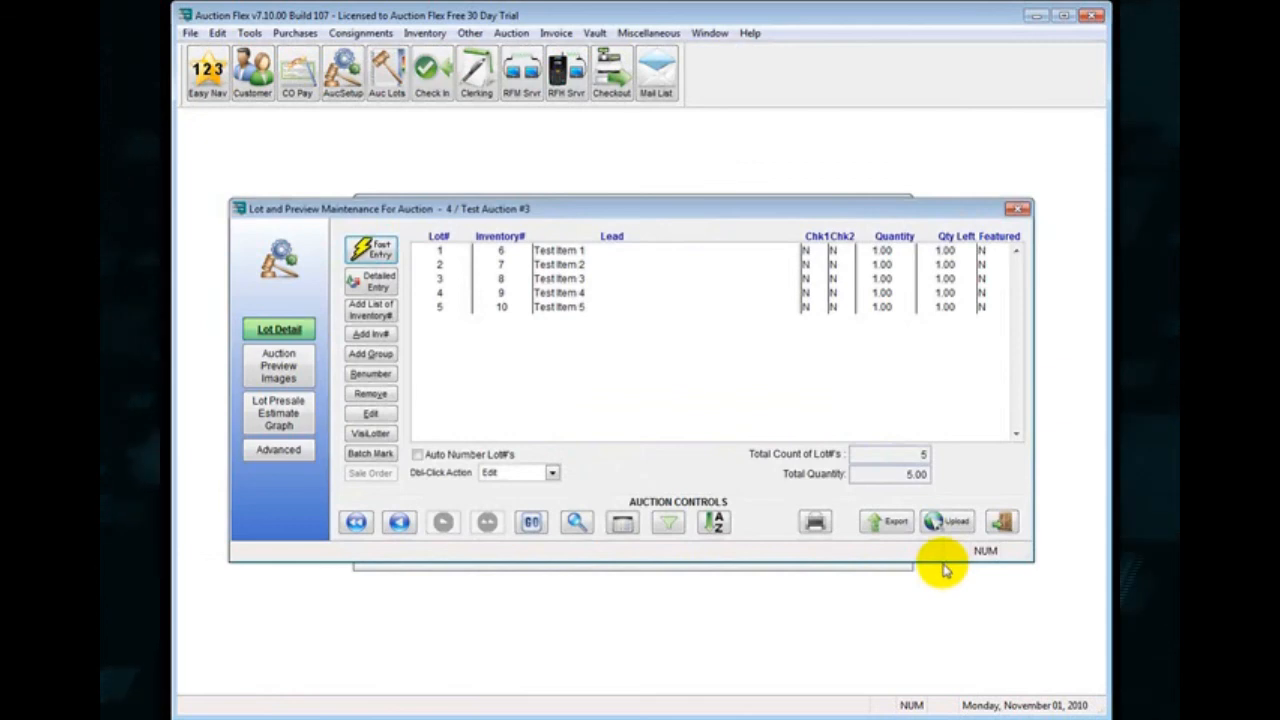
Examine the description, presale estimate and total reserve fields in lot 1's inventory record, and close the record and the lot list.
{"action": "left_click_drag", "start_coordinate": [566, 250], "coordinate": [593, 307]}
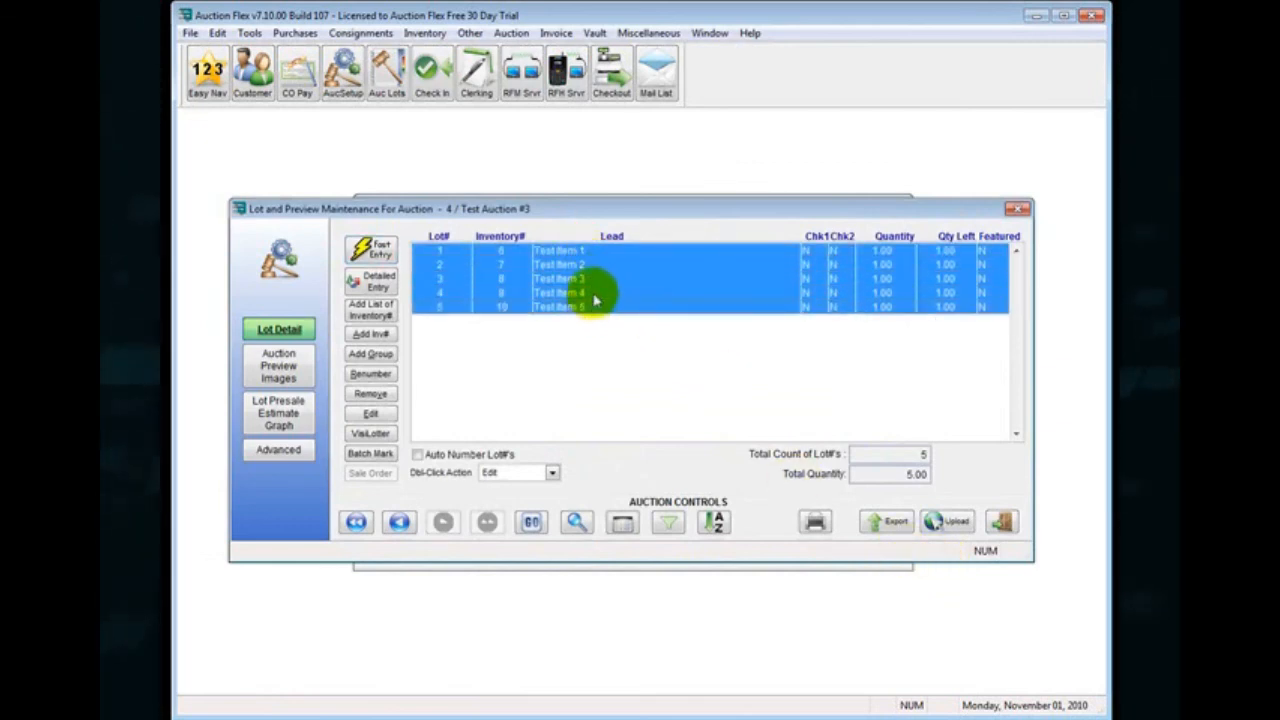
{"action": "left_click", "coordinate": [582, 257]}
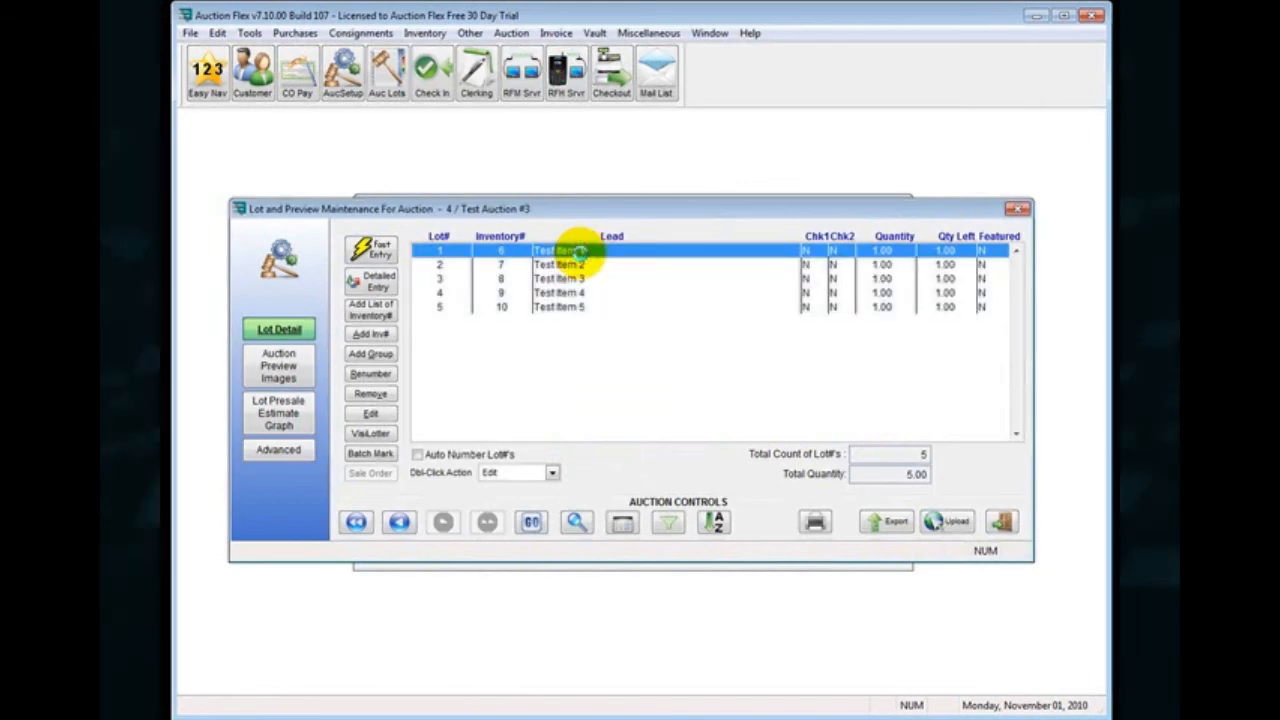
{"action": "double_click", "coordinate": [580, 251]}
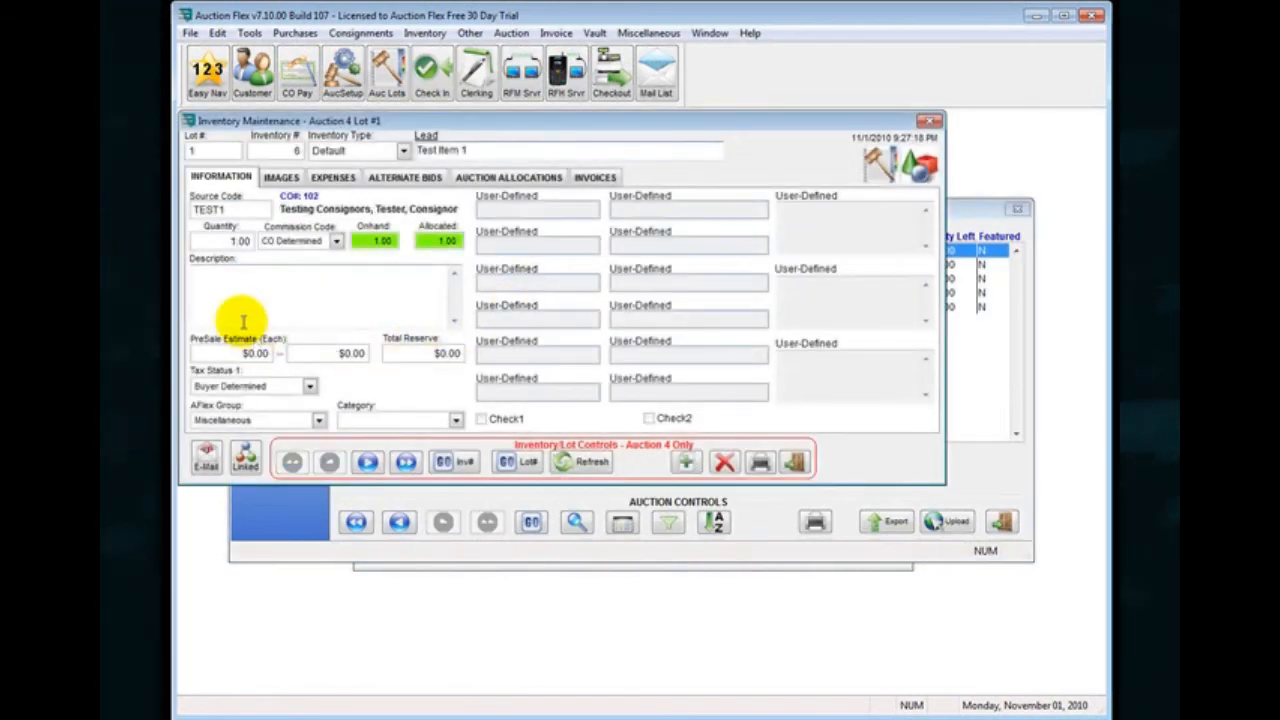
{"action": "left_click", "coordinate": [200, 270]}
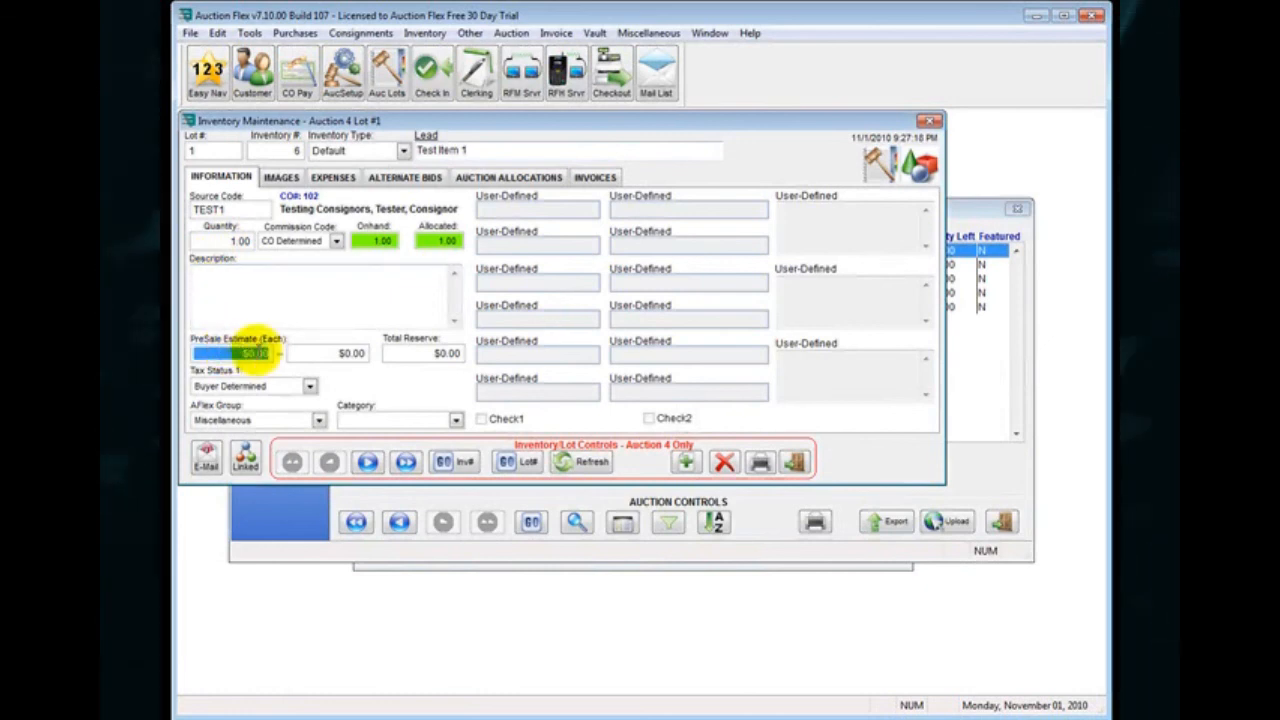
{"action": "left_click", "coordinate": [331, 352]}
{"action": "left_click", "coordinate": [460, 354]}
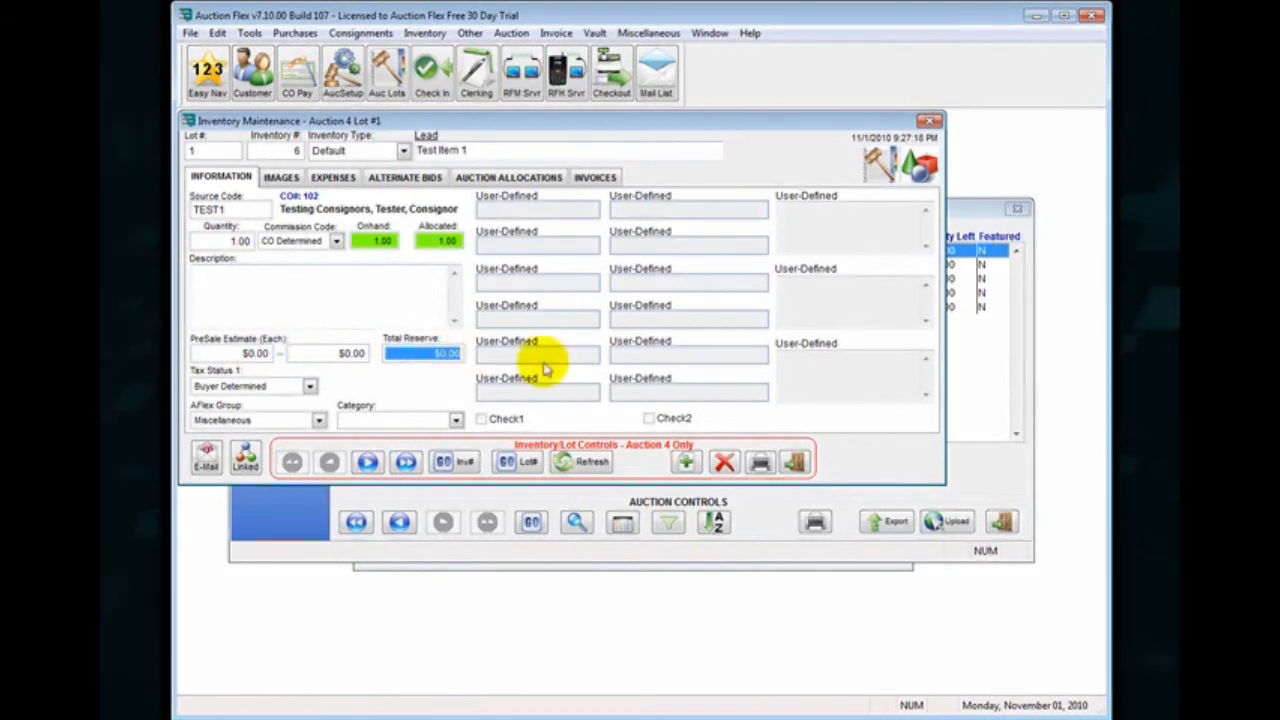
{"action": "left_click", "coordinate": [928, 124]}
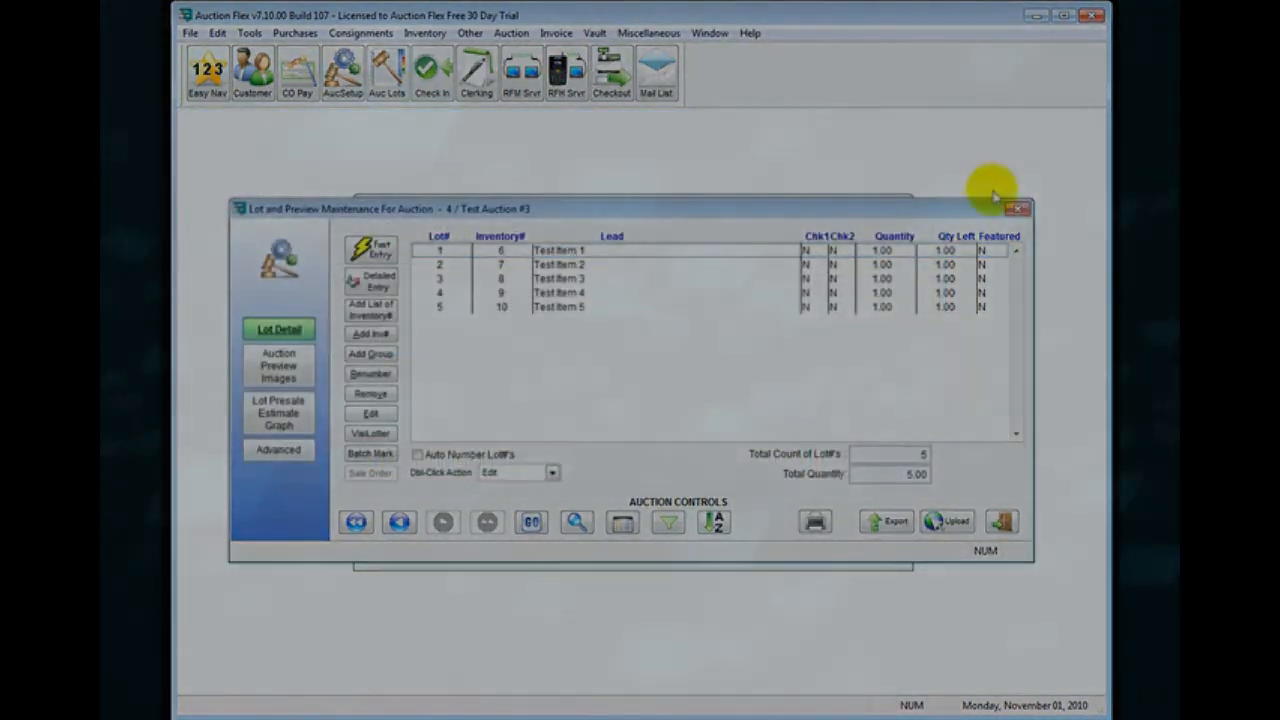
{"action": "left_click", "coordinate": [1017, 208]}
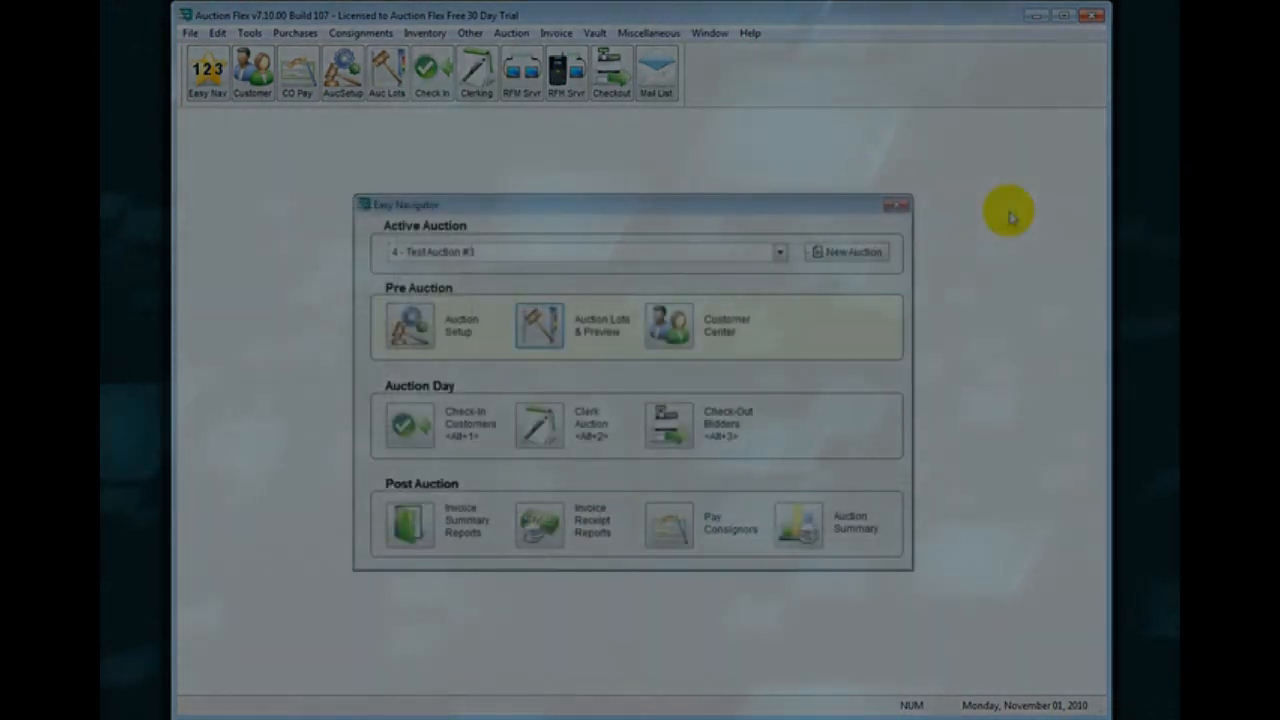